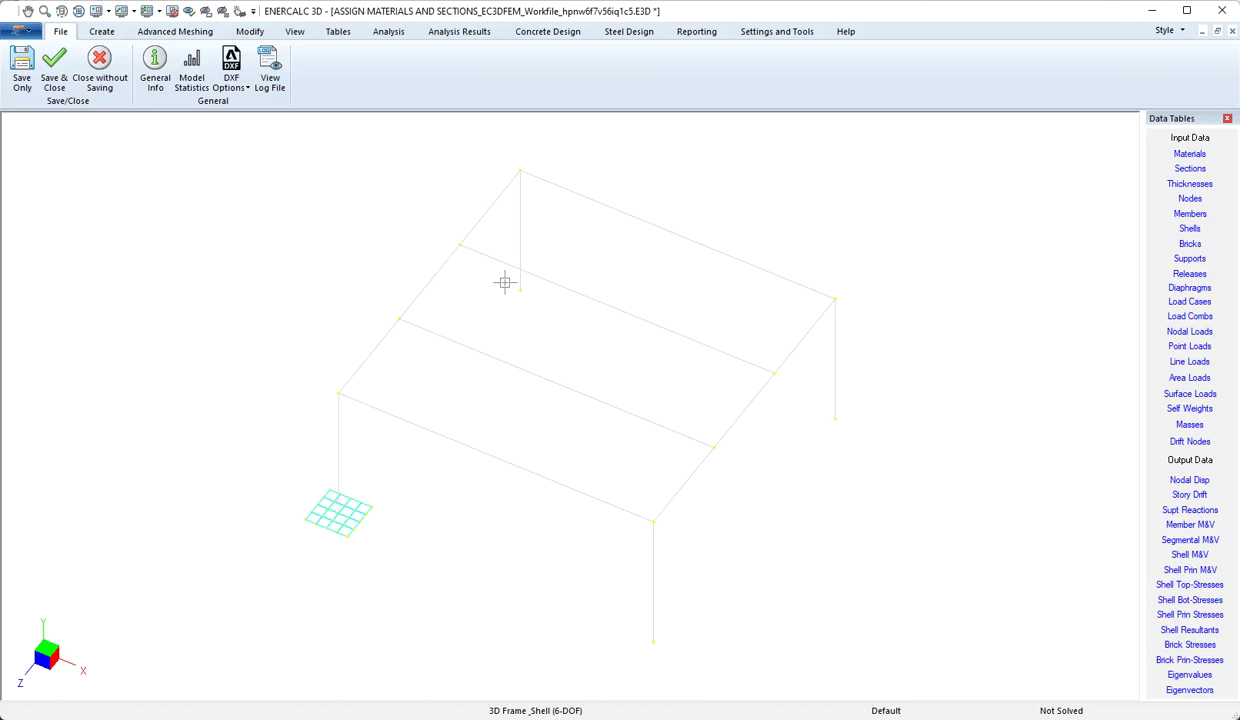
Assign a pinned support restraining X, Y and Z to the back interior column's base node
drag(505, 281, 535, 305)
click(95, 33)
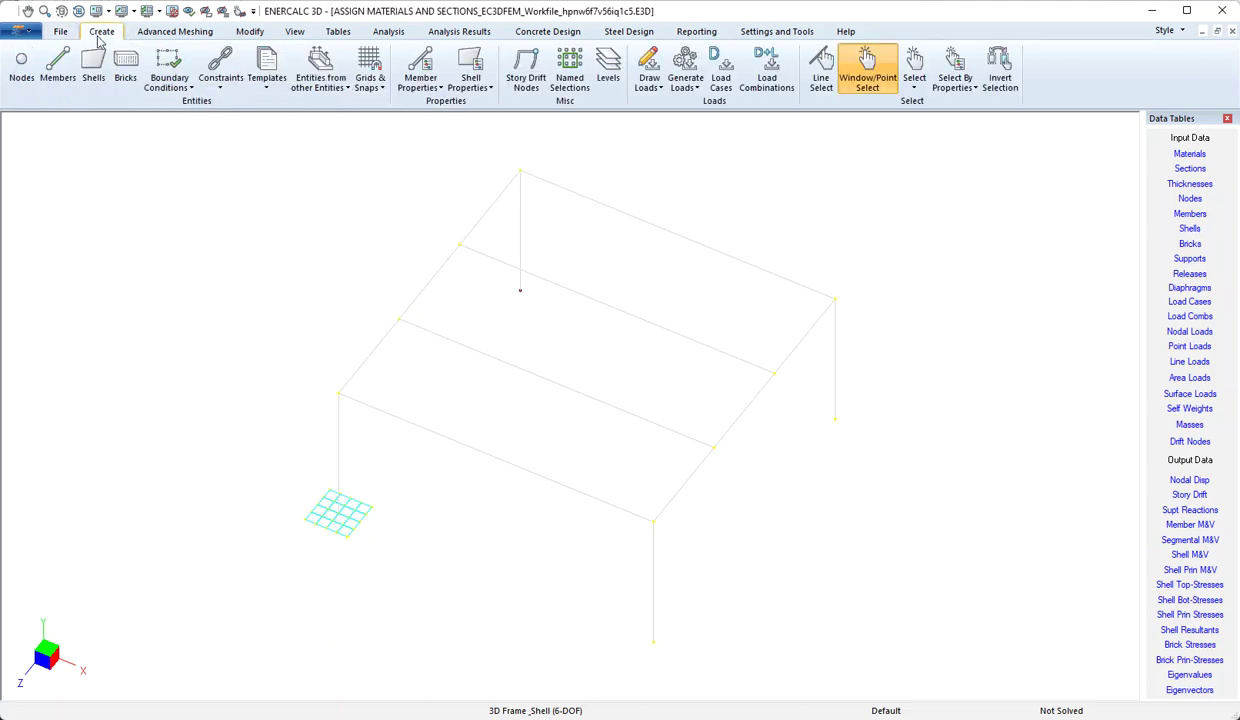
click(169, 68)
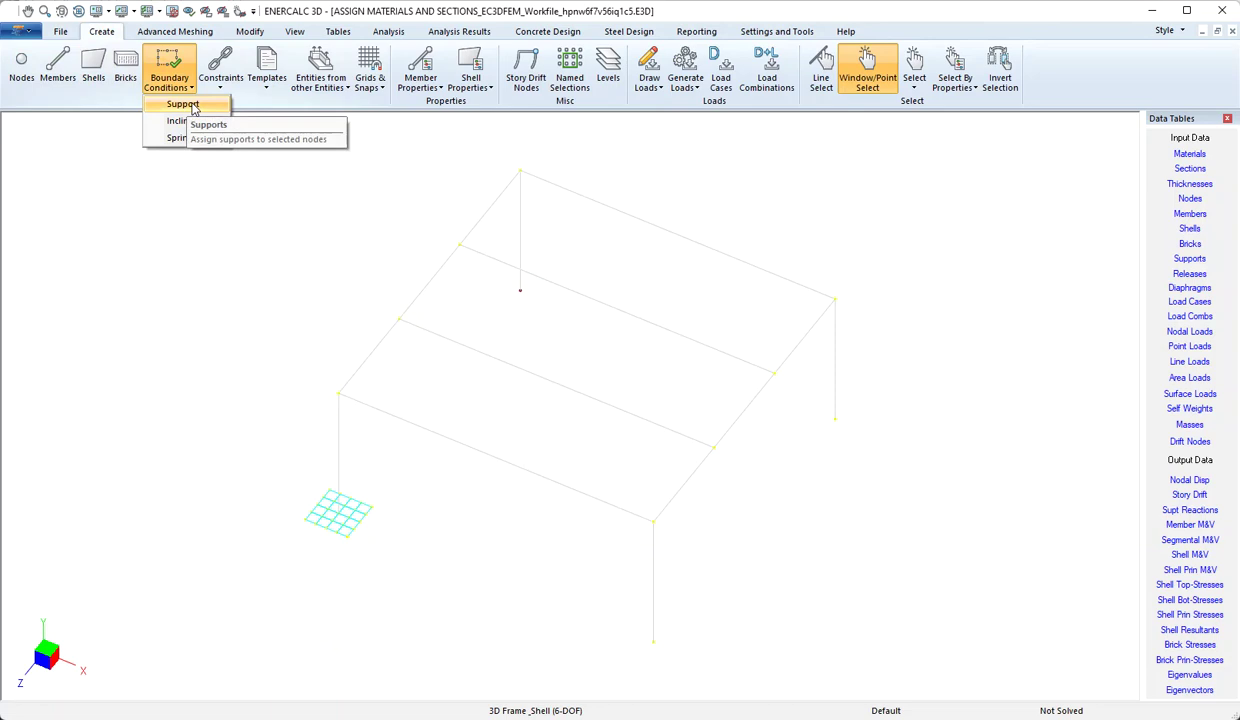
click(183, 104)
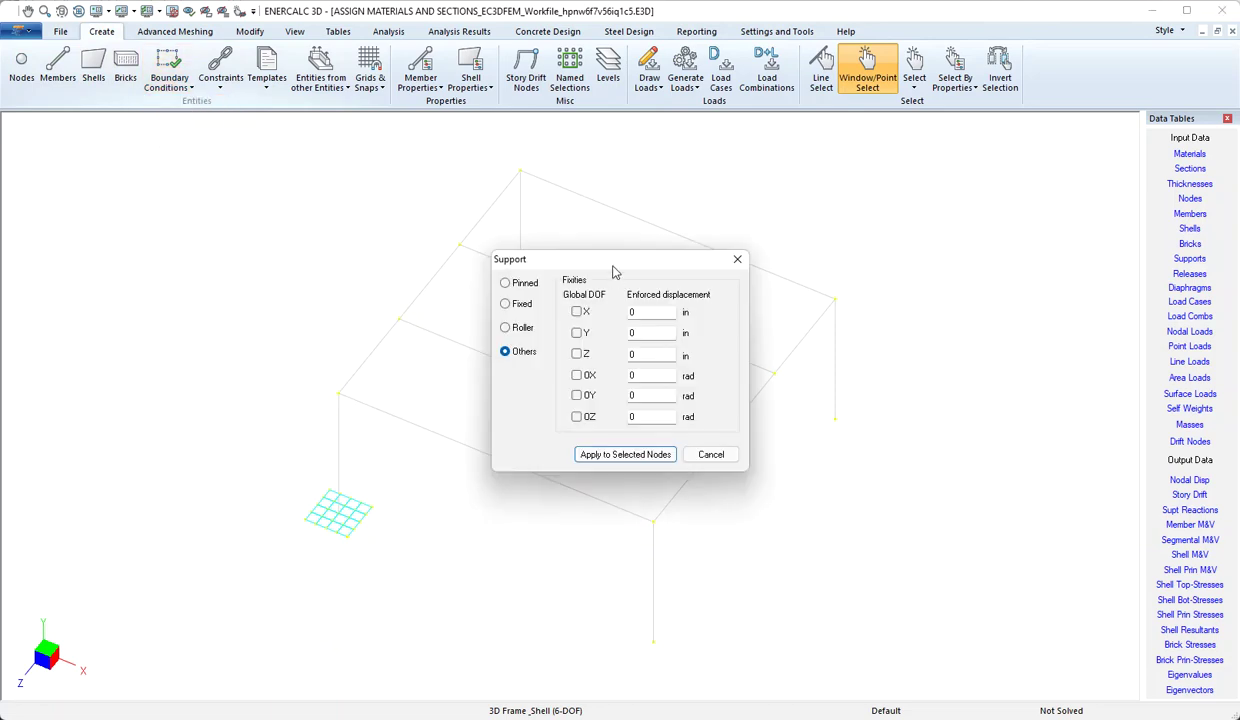
drag(614, 271, 311, 164)
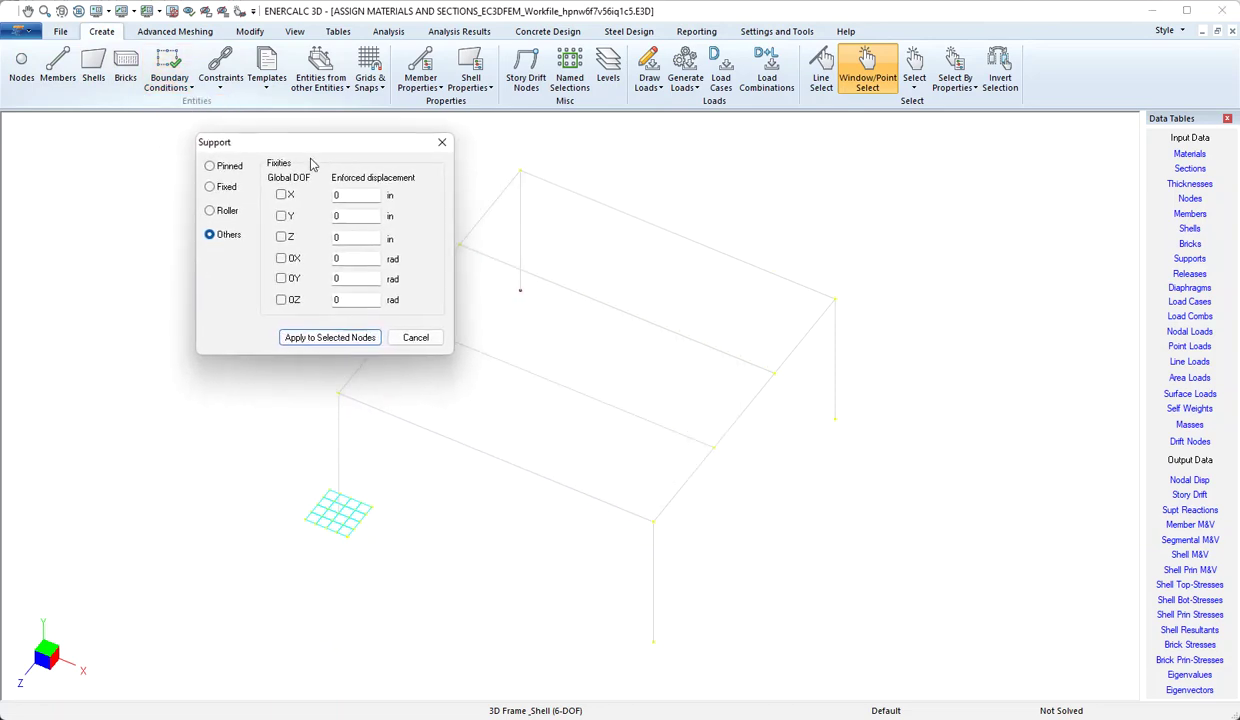
click(211, 168)
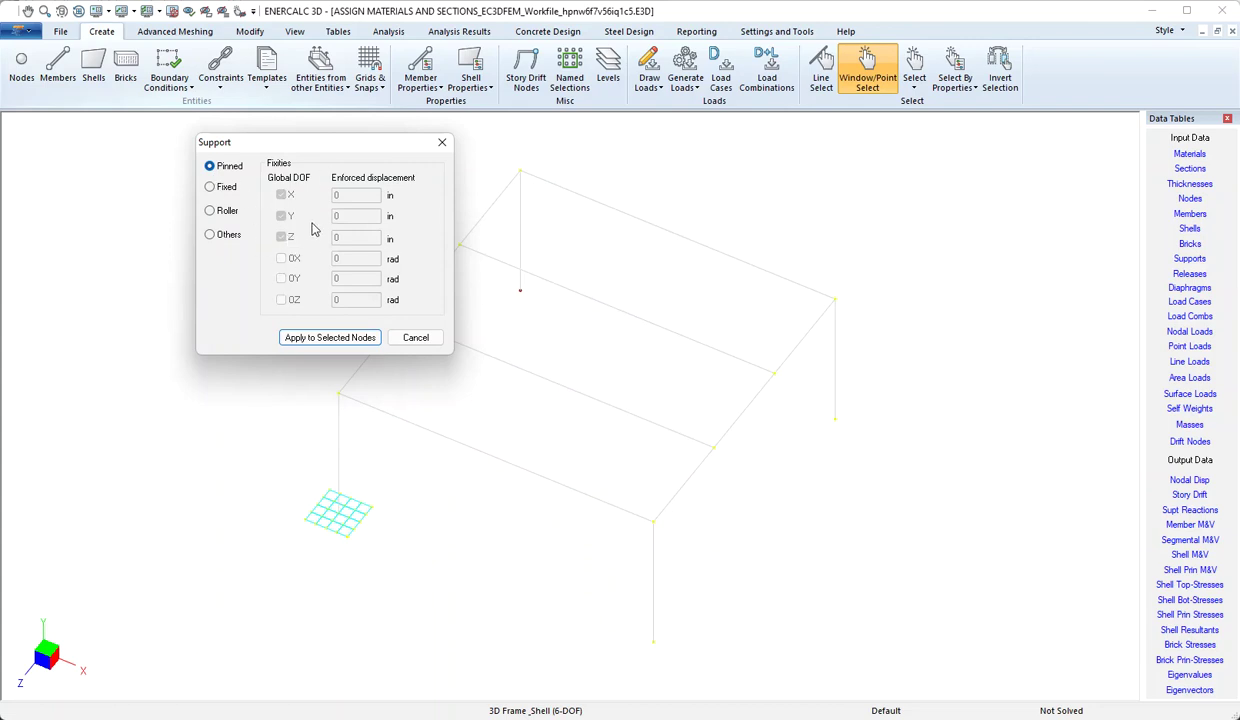
click(334, 338)
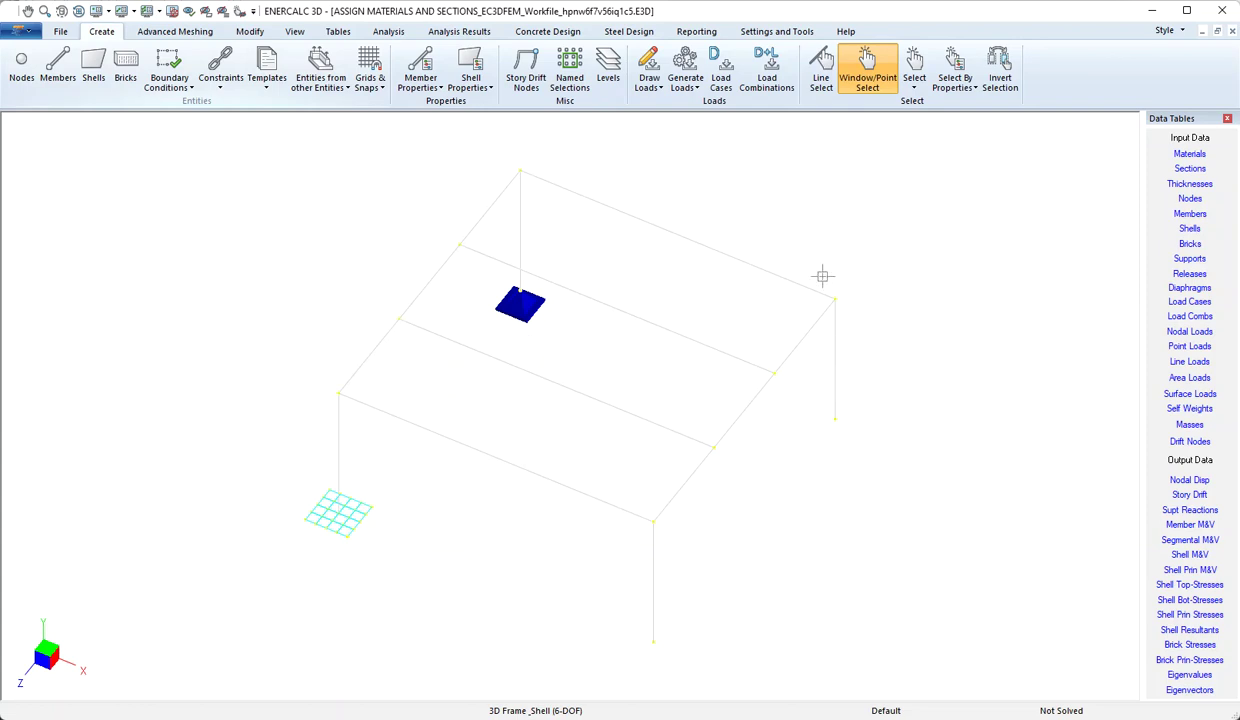
Apply fixed supports restraining all six degrees of freedom to both end nodes of the right column
drag(822, 276, 858, 440)
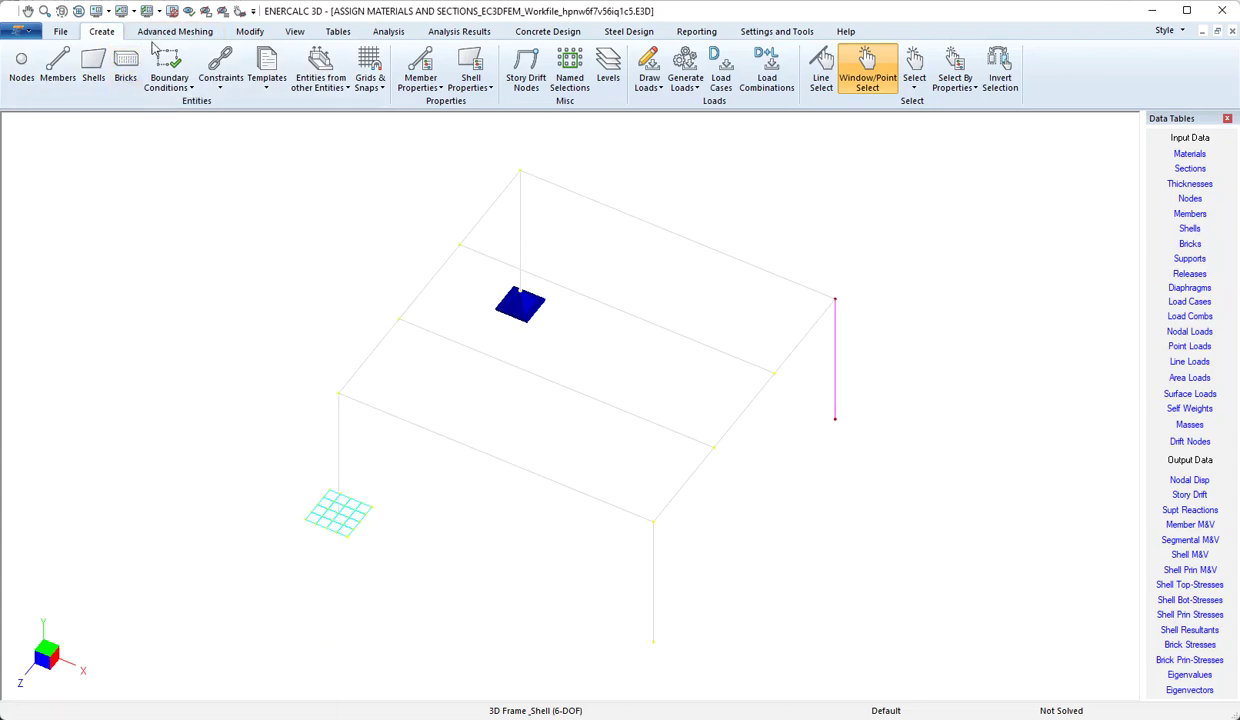
click(166, 68)
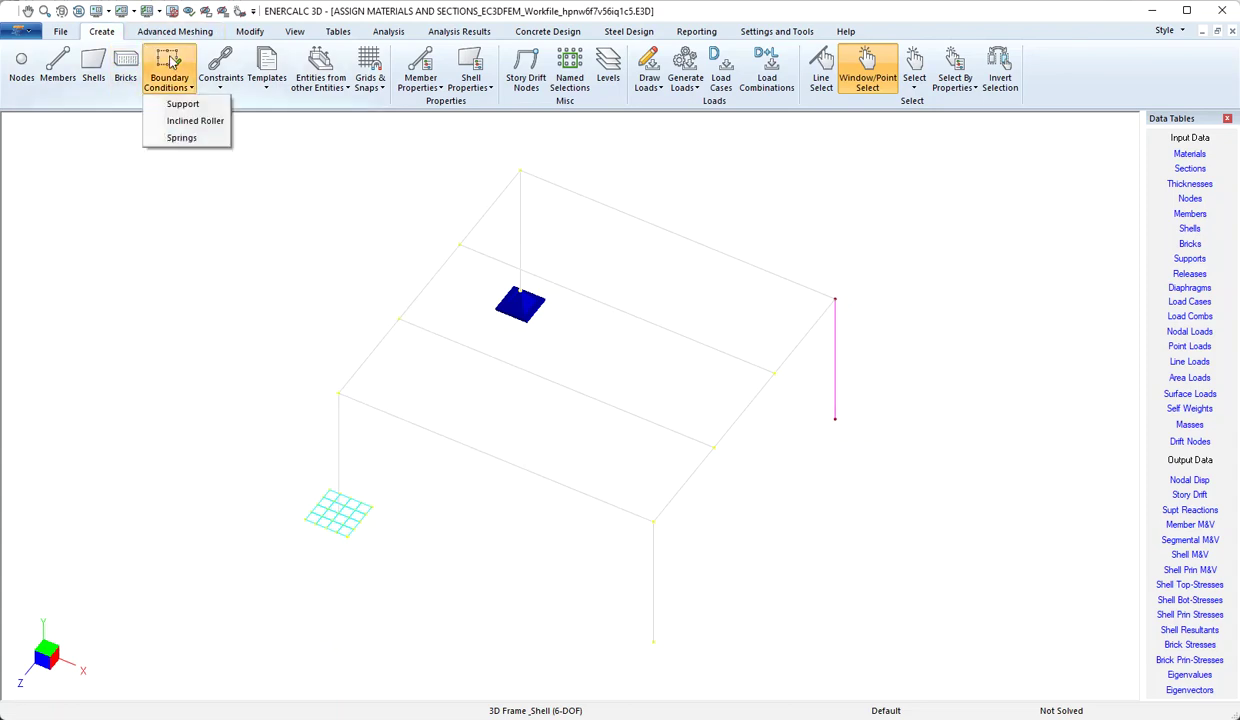
click(180, 105)
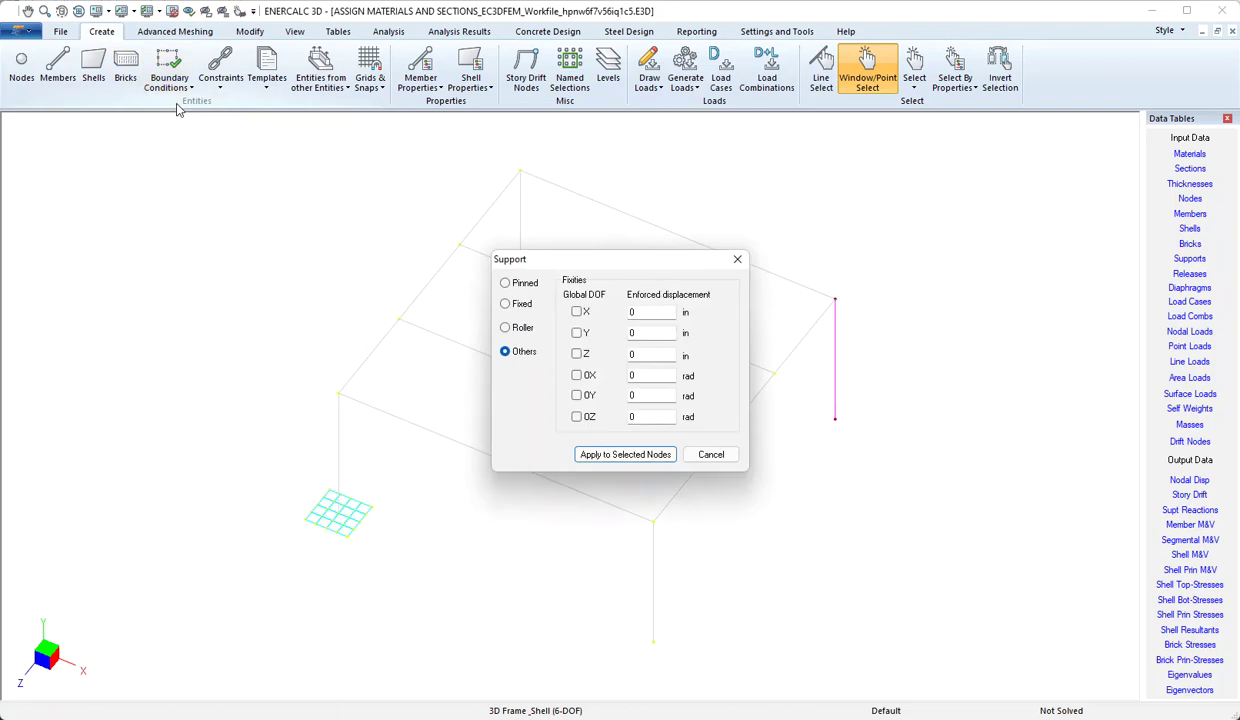
click(506, 305)
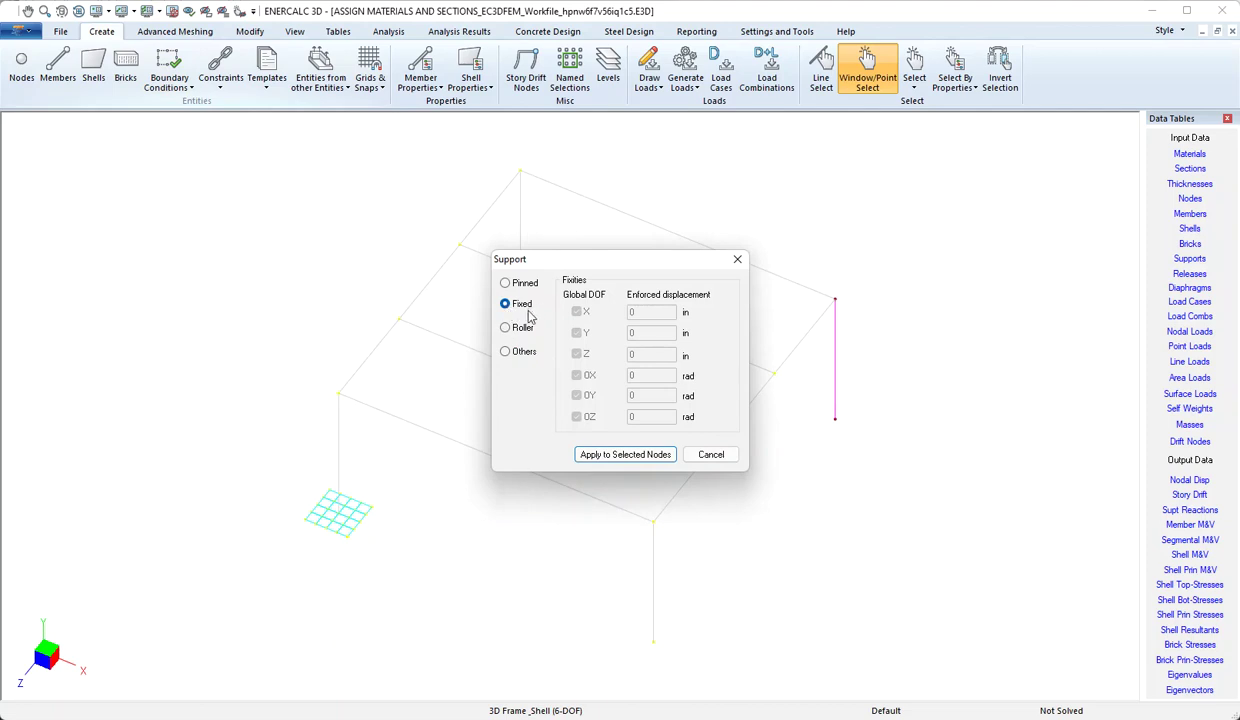
click(626, 456)
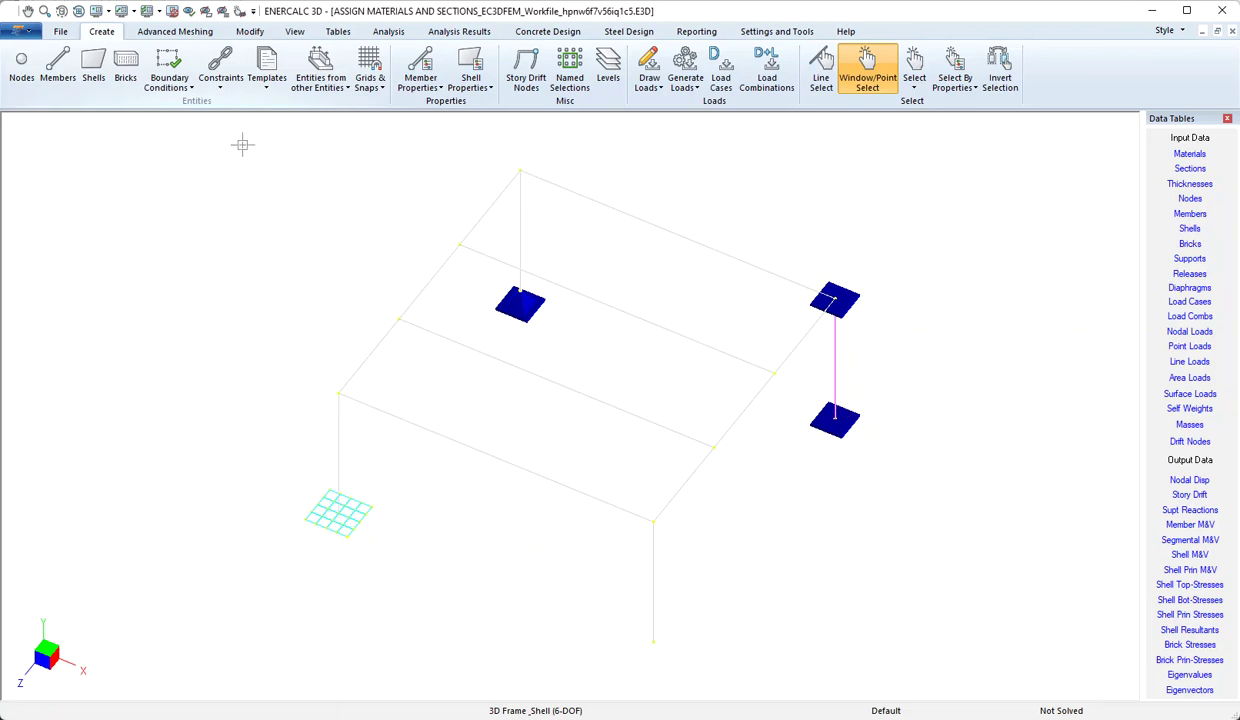
Review the support settings and close them without making changes
click(170, 85)
click(195, 103)
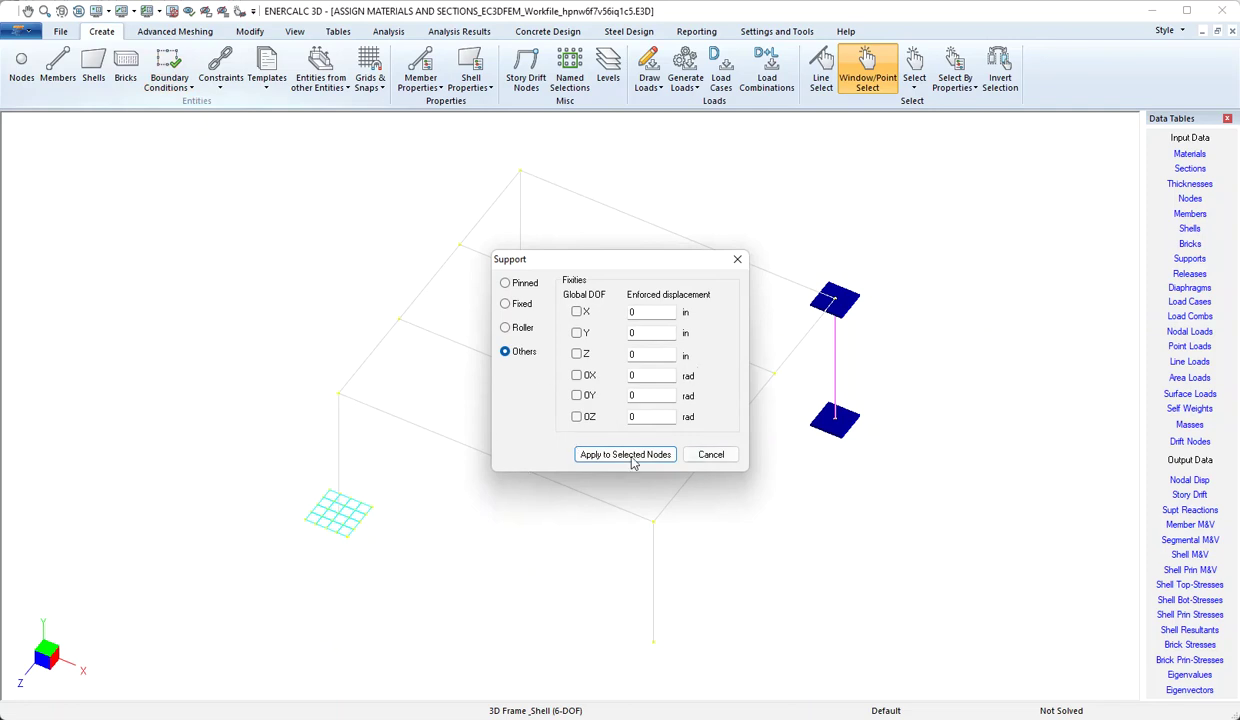
click(721, 458)
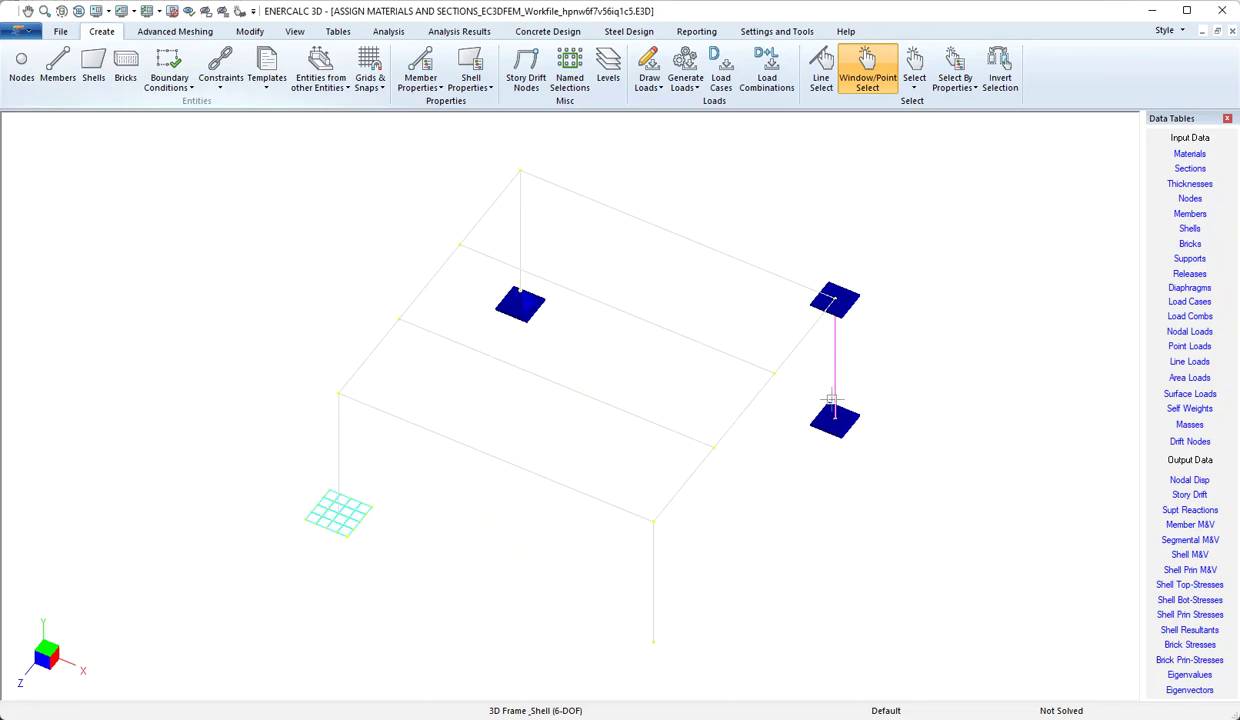
Delete only the support at the right column's top node, keeping its base support
drag(808, 257, 860, 320)
click(250, 32)
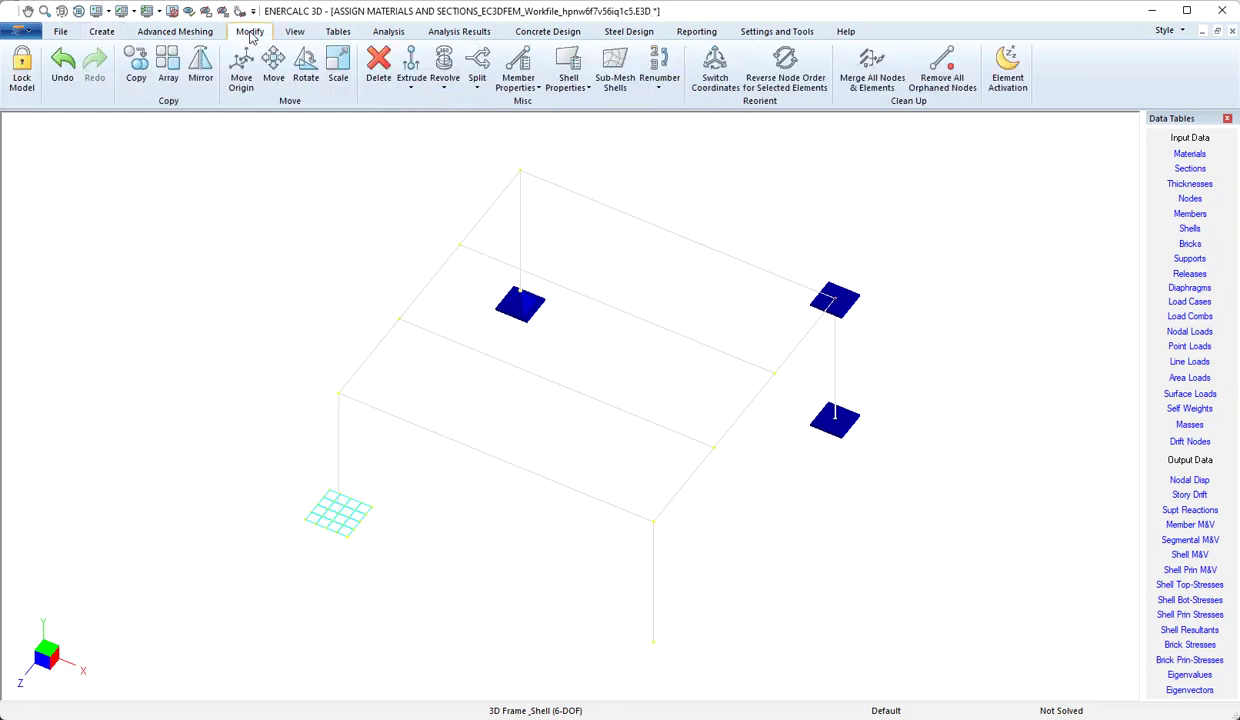
click(378, 68)
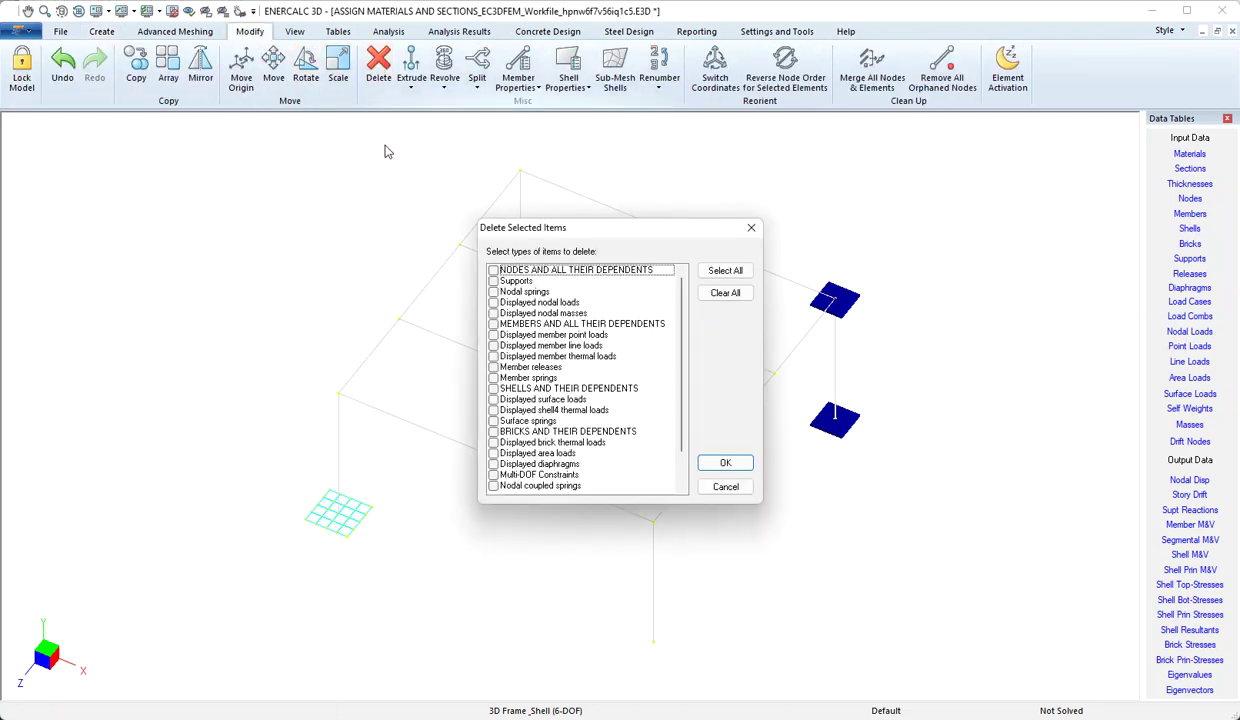
click(493, 283)
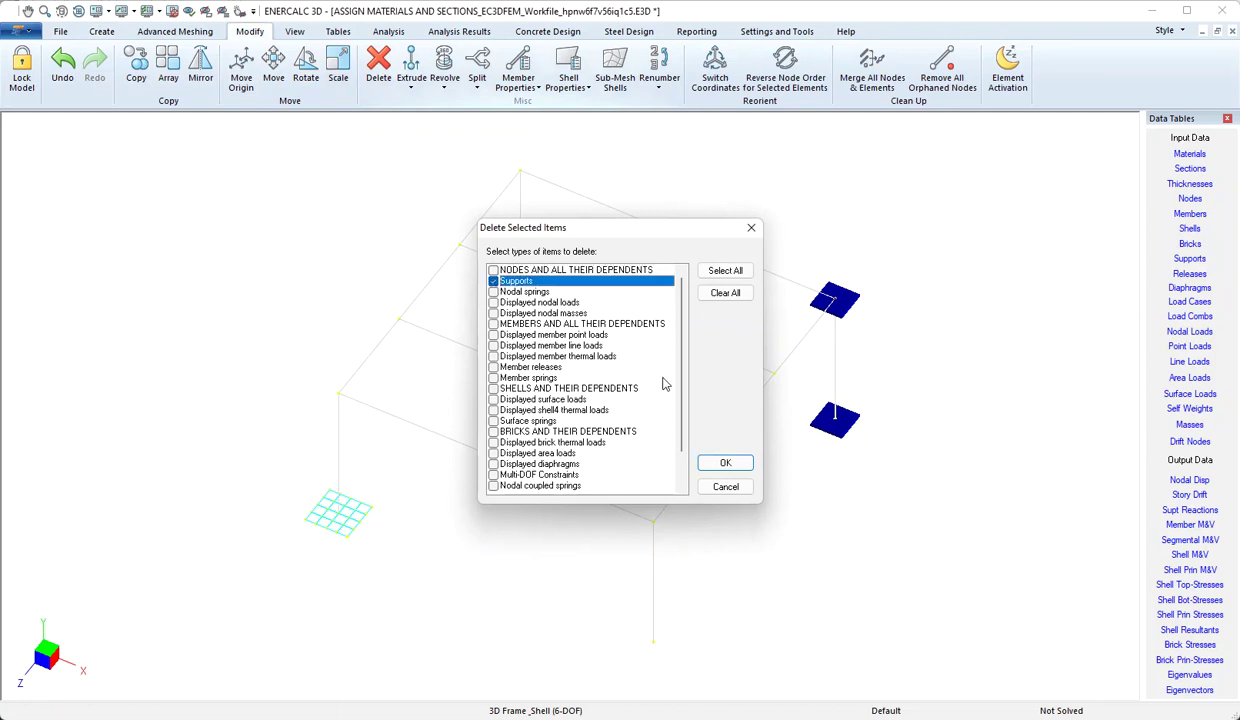
click(727, 464)
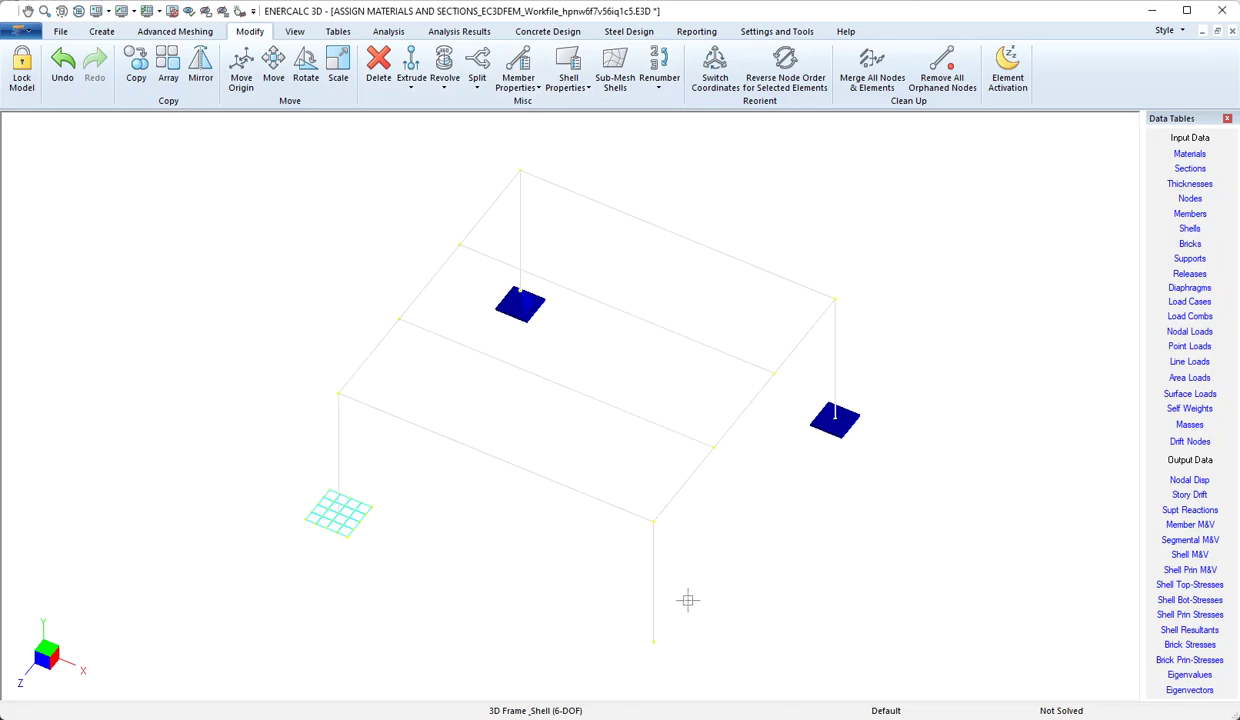
drag(640, 633, 672, 659)
Place a roller support restraining Y and Z at the front column's base node
click(103, 32)
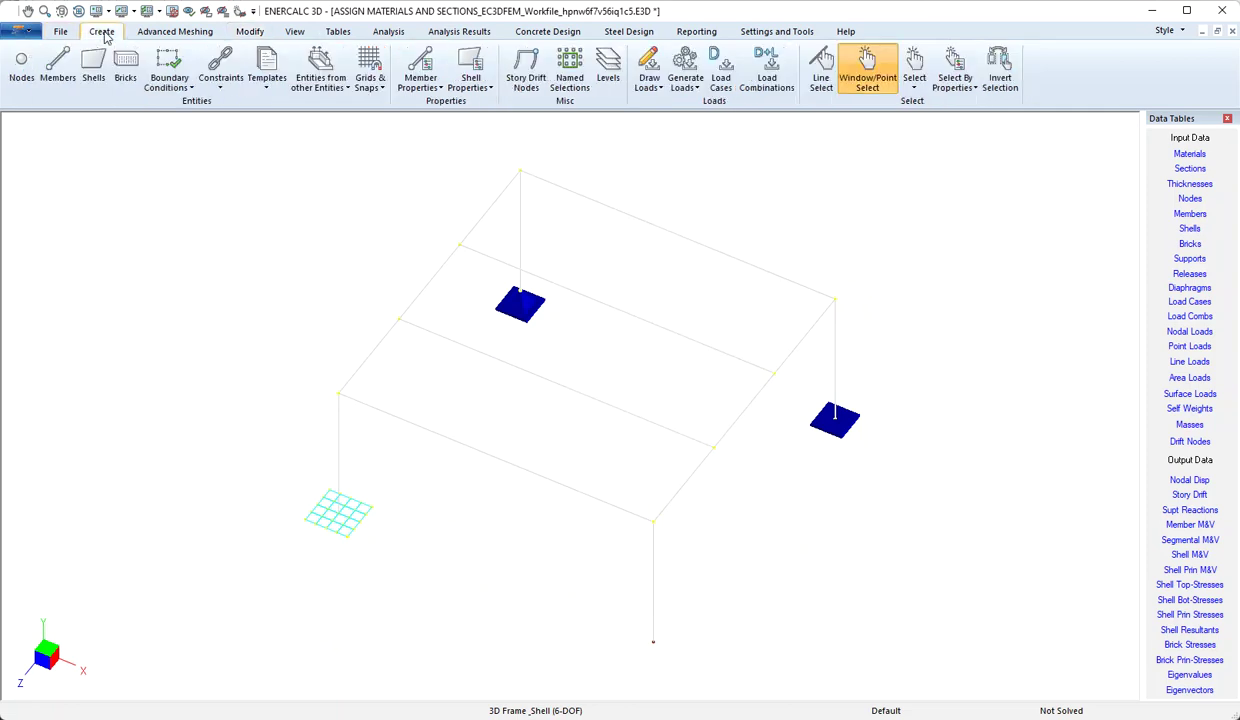
click(170, 80)
click(185, 103)
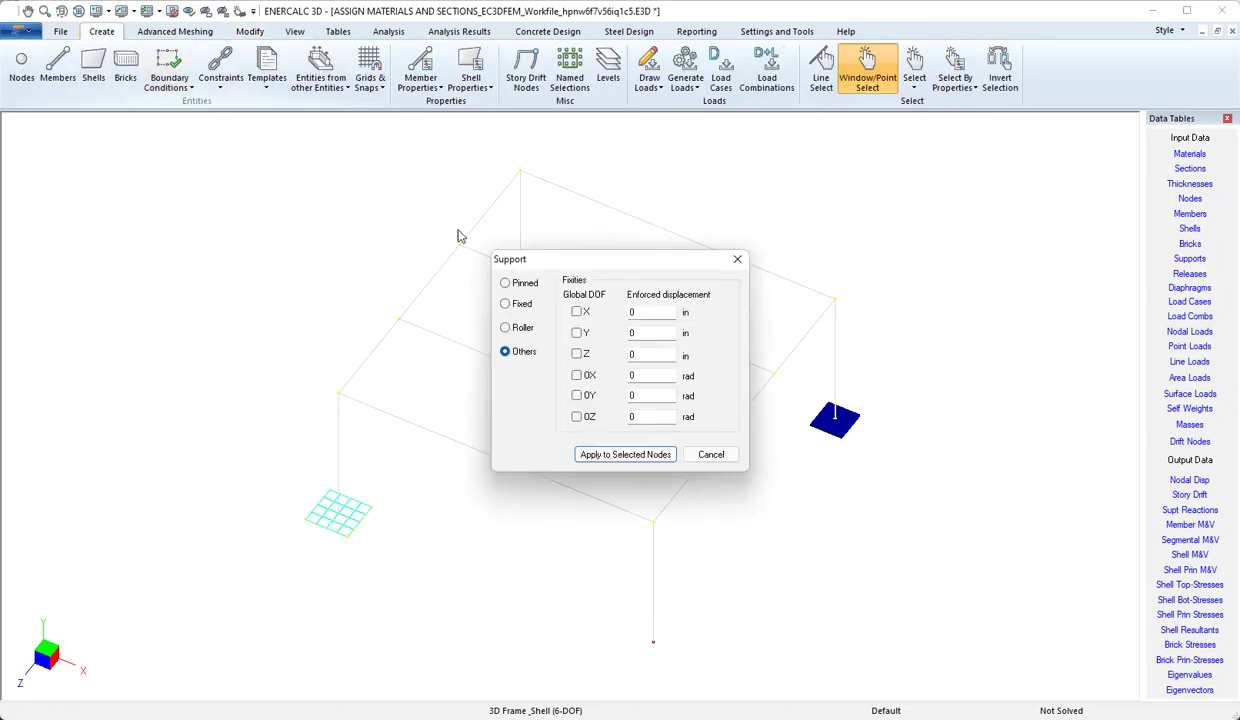
click(506, 329)
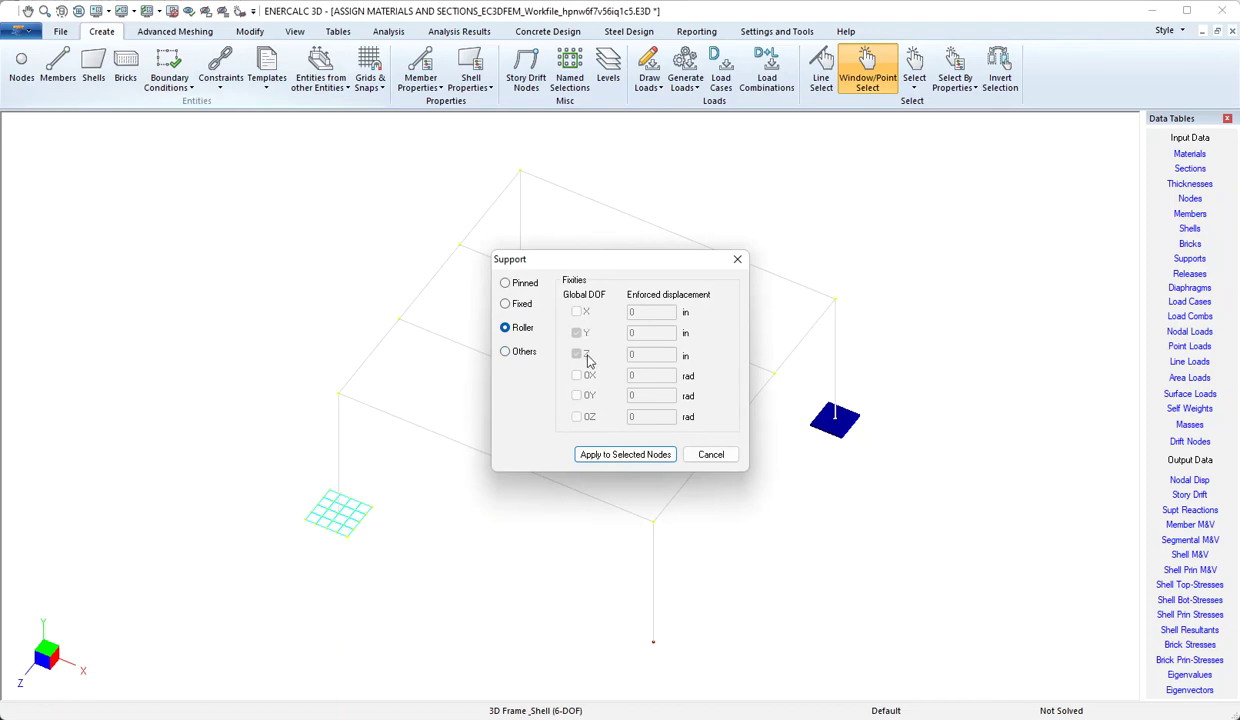
click(615, 457)
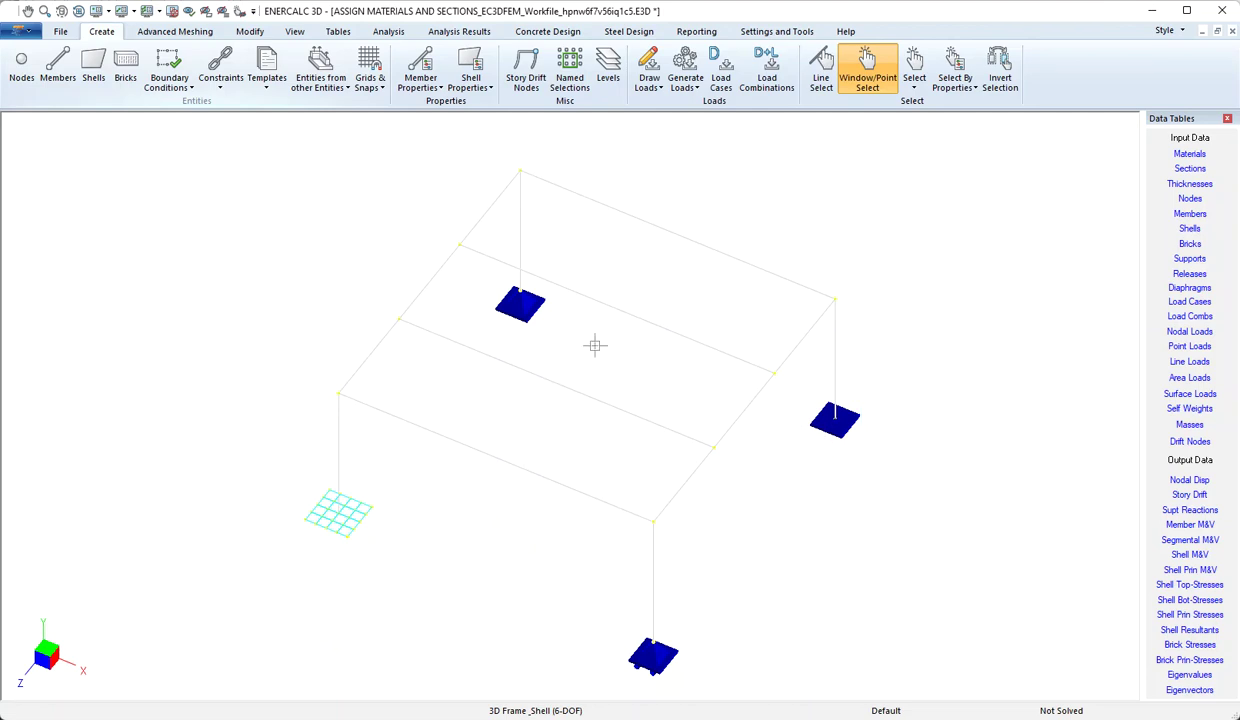
click(250, 31)
Delete the right column base's support, with only Supports marked for deletion
click(379, 68)
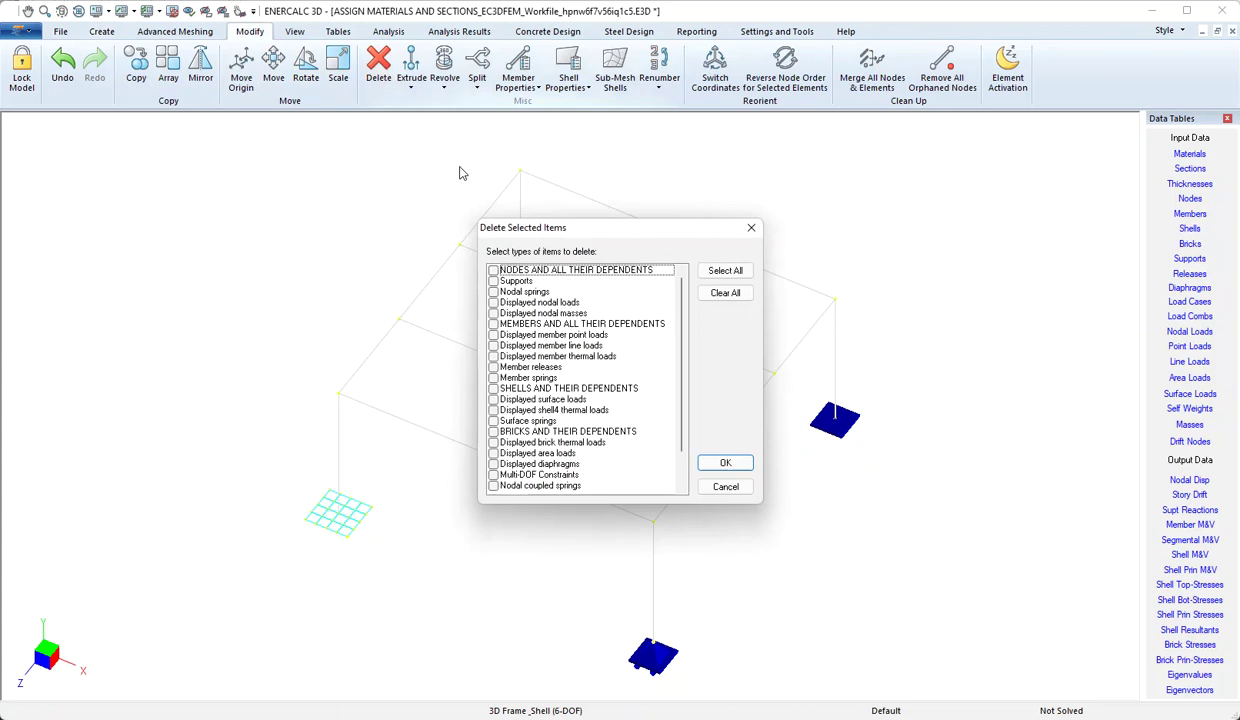
click(493, 281)
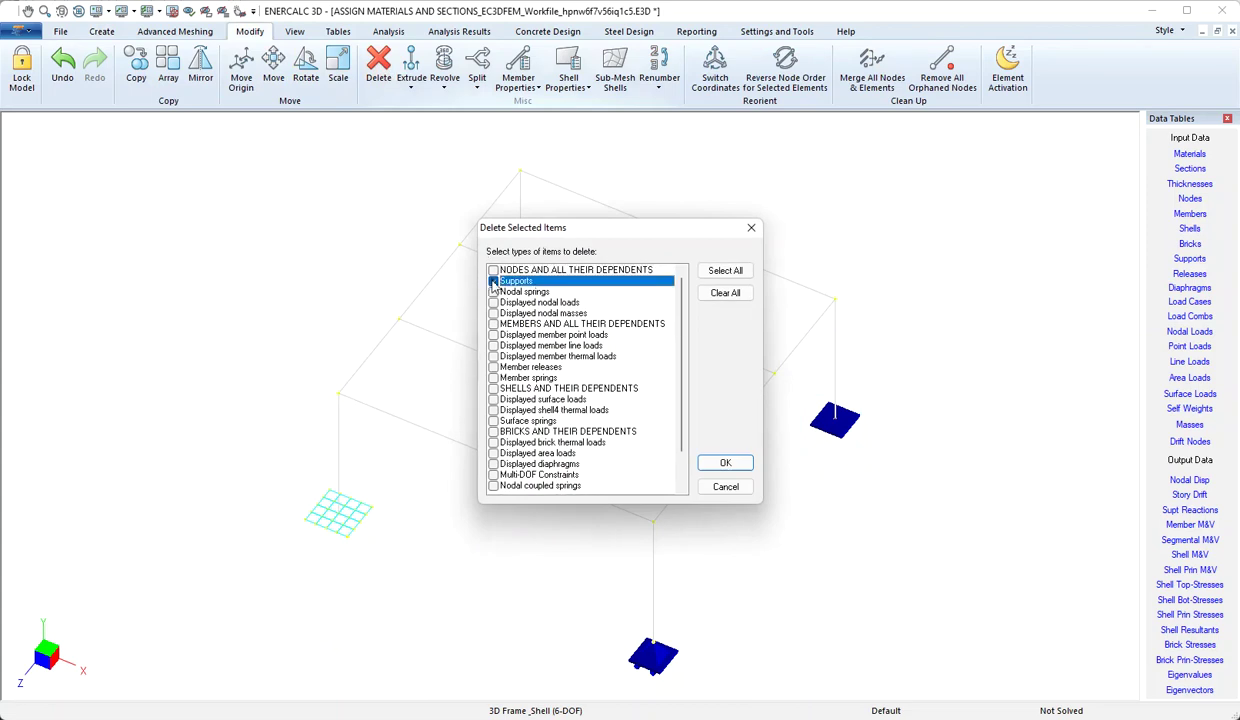
click(726, 271)
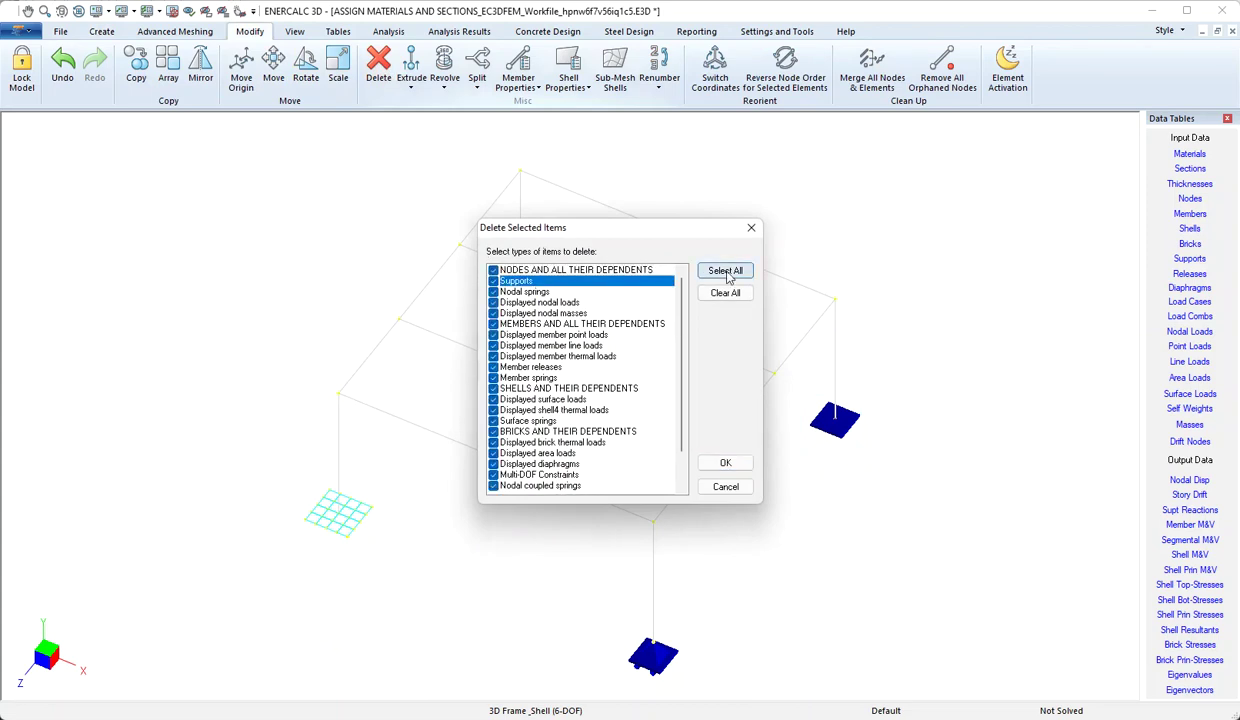
click(726, 293)
click(493, 281)
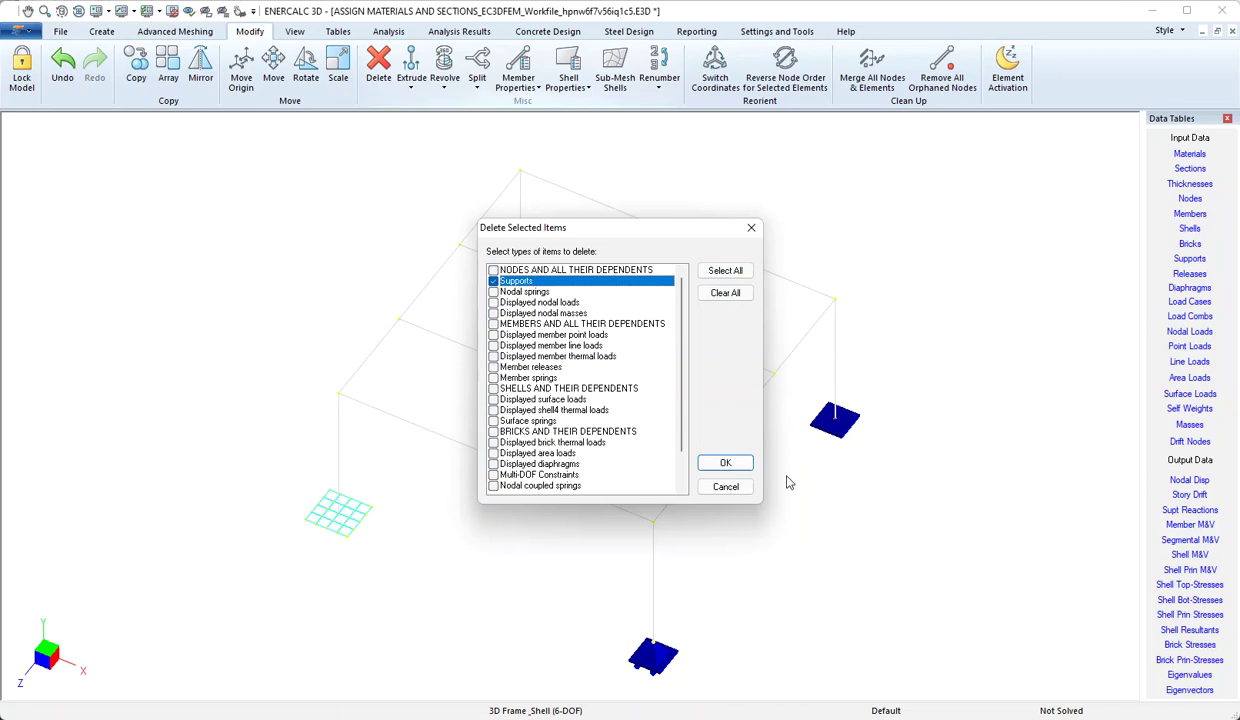
click(725, 463)
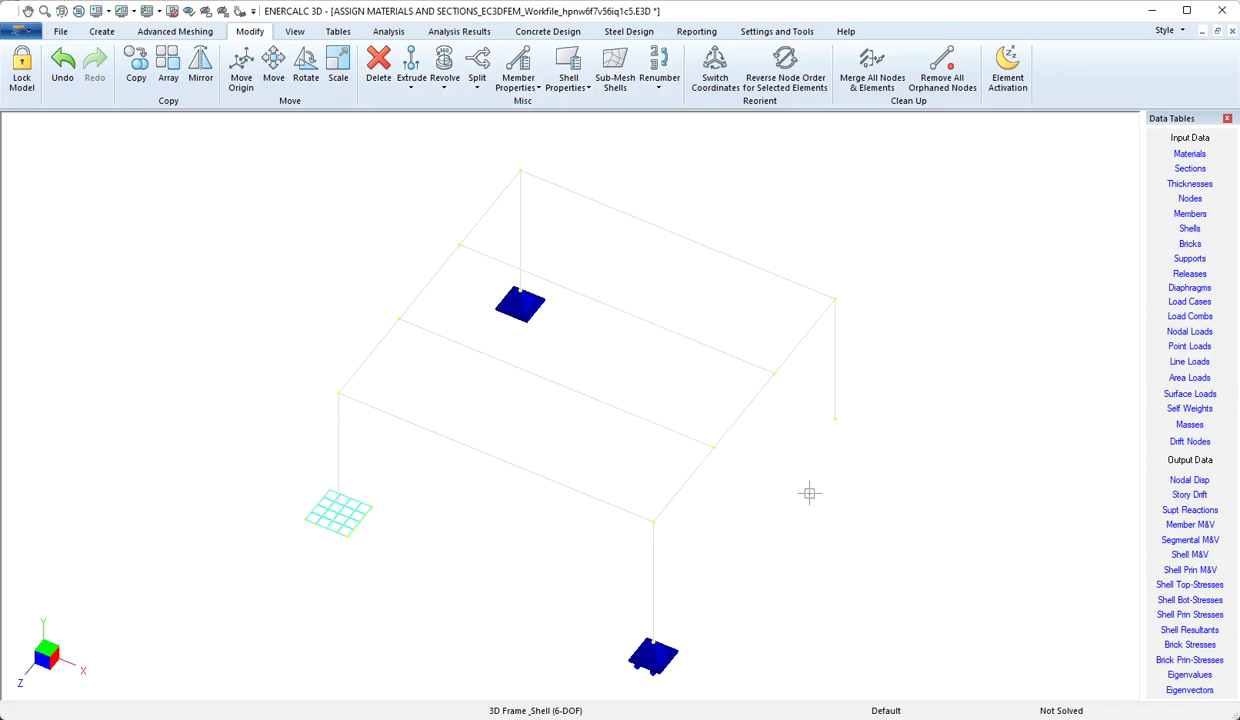
Select the now-free right column-base node to receive a new support
click(836, 420)
click(102, 31)
click(163, 67)
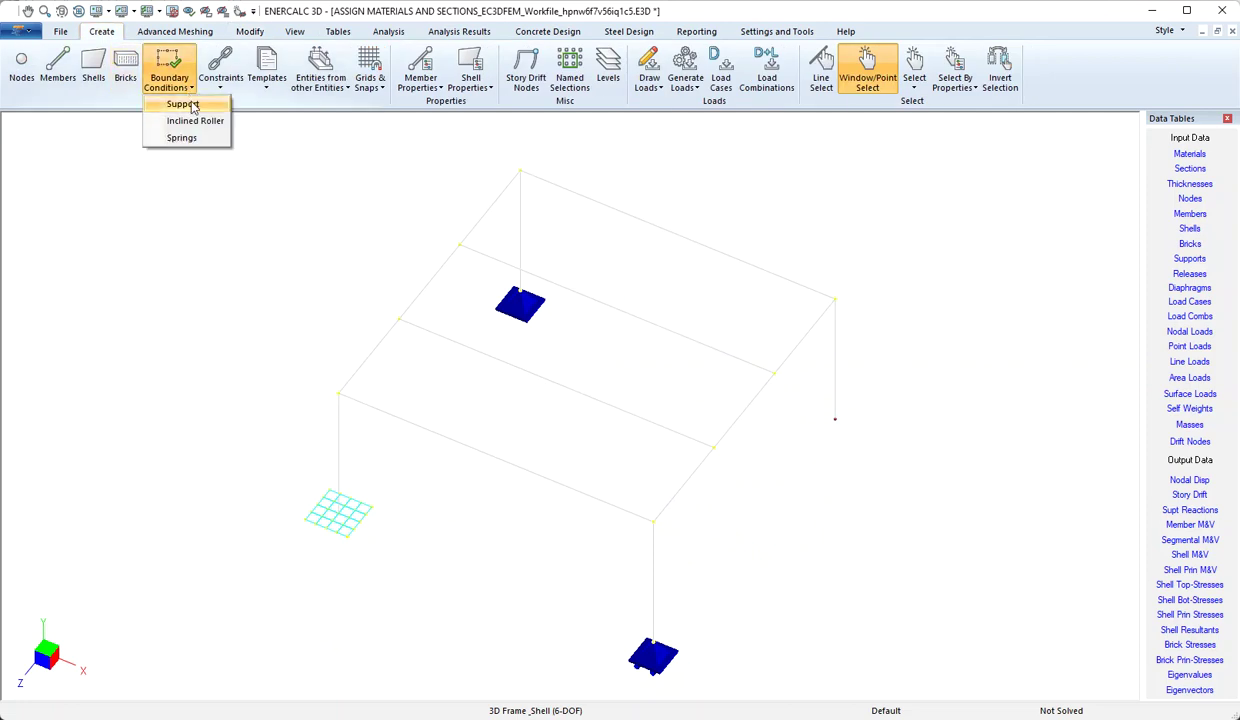
Give the right column base an Others support restrained in X and Y with a -1 Y settlement
click(183, 105)
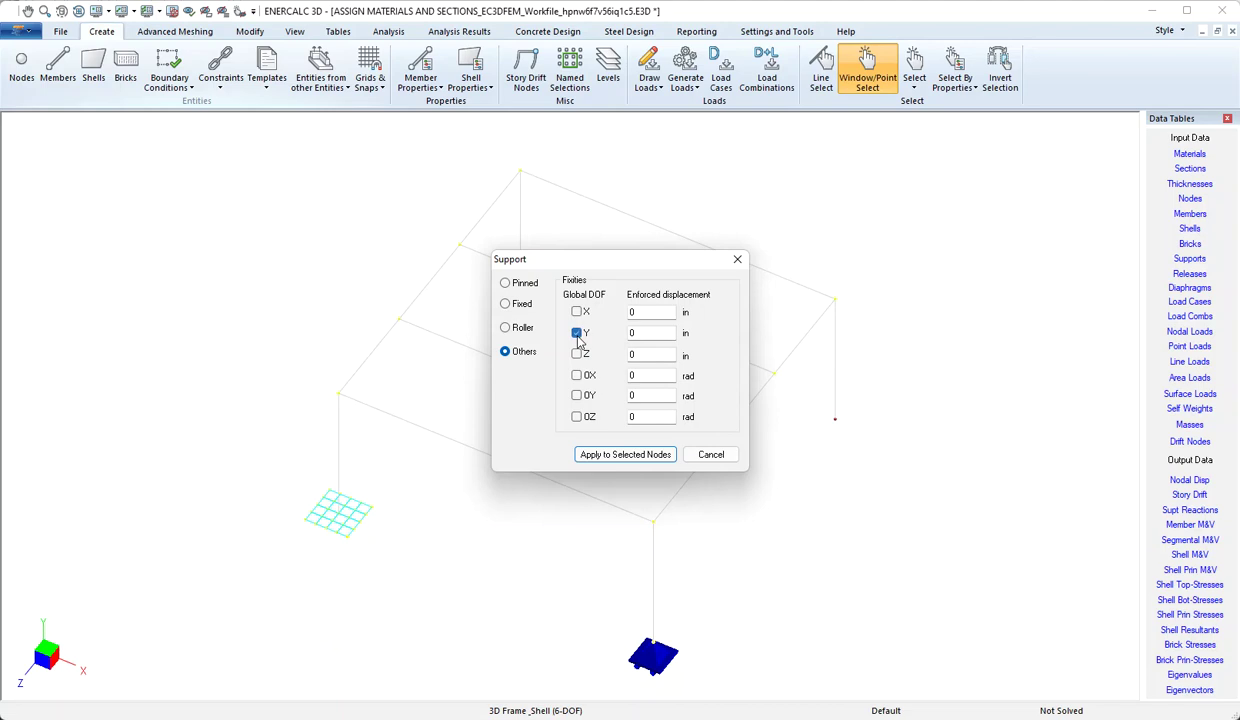
key(Tab)
text(-)
click(578, 313)
click(623, 454)
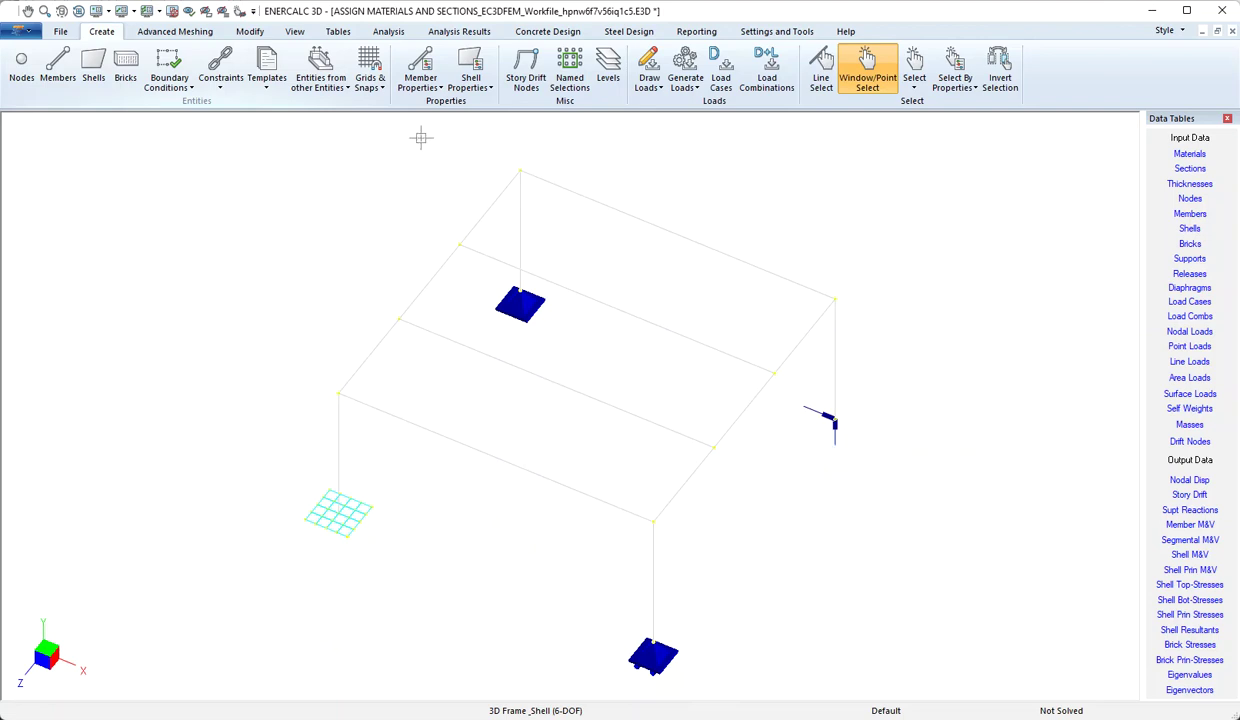
click(338, 32)
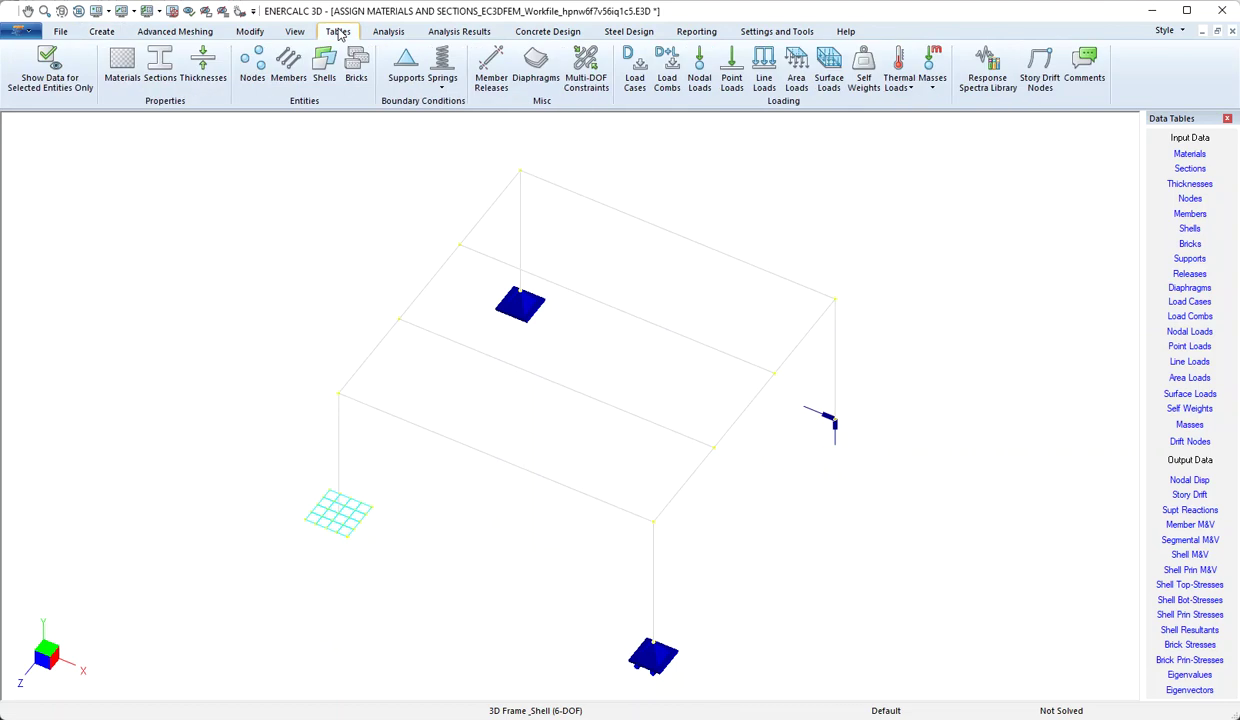
In the Supports table, set node 71's Dx enforced displacement to -1
click(406, 72)
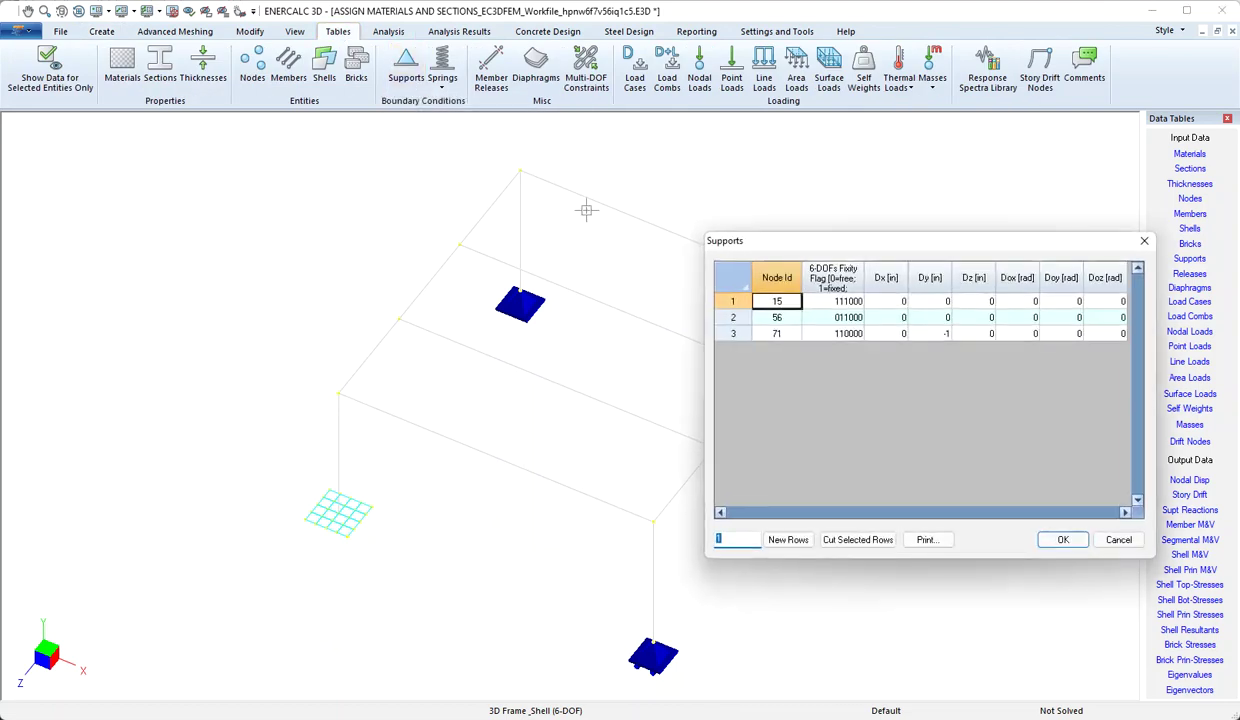
drag(815, 252, 894, 134)
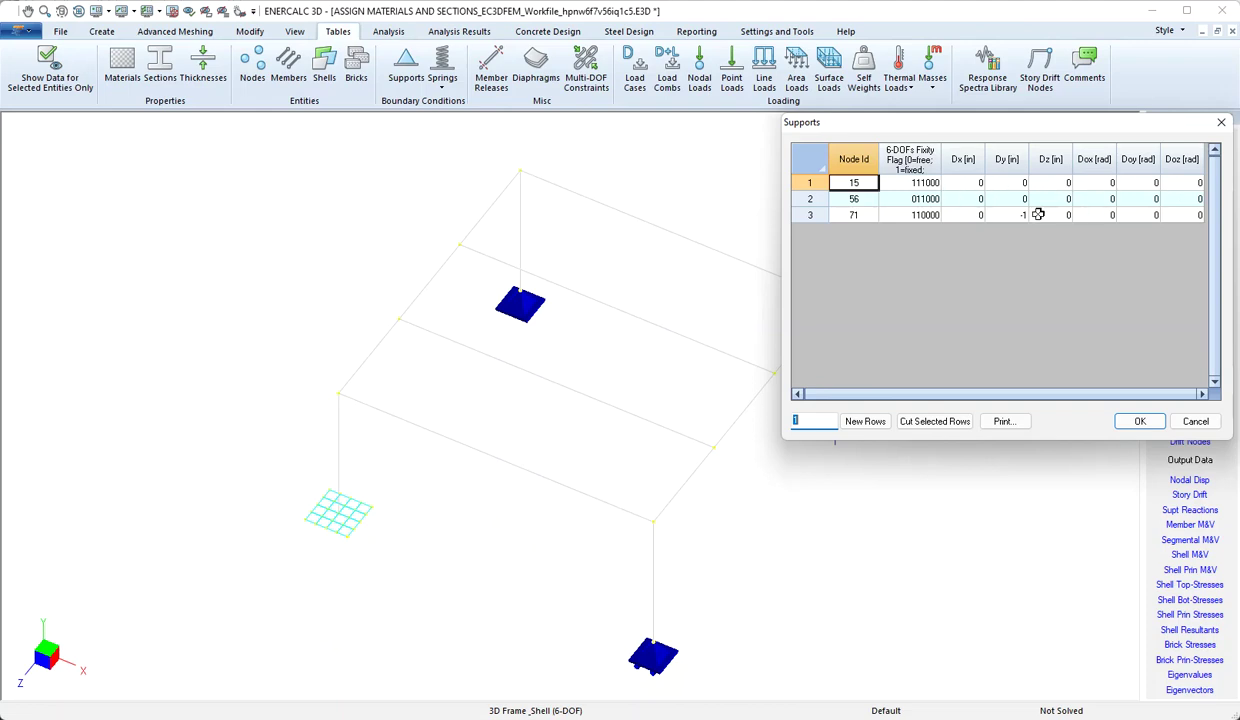
click(1003, 215)
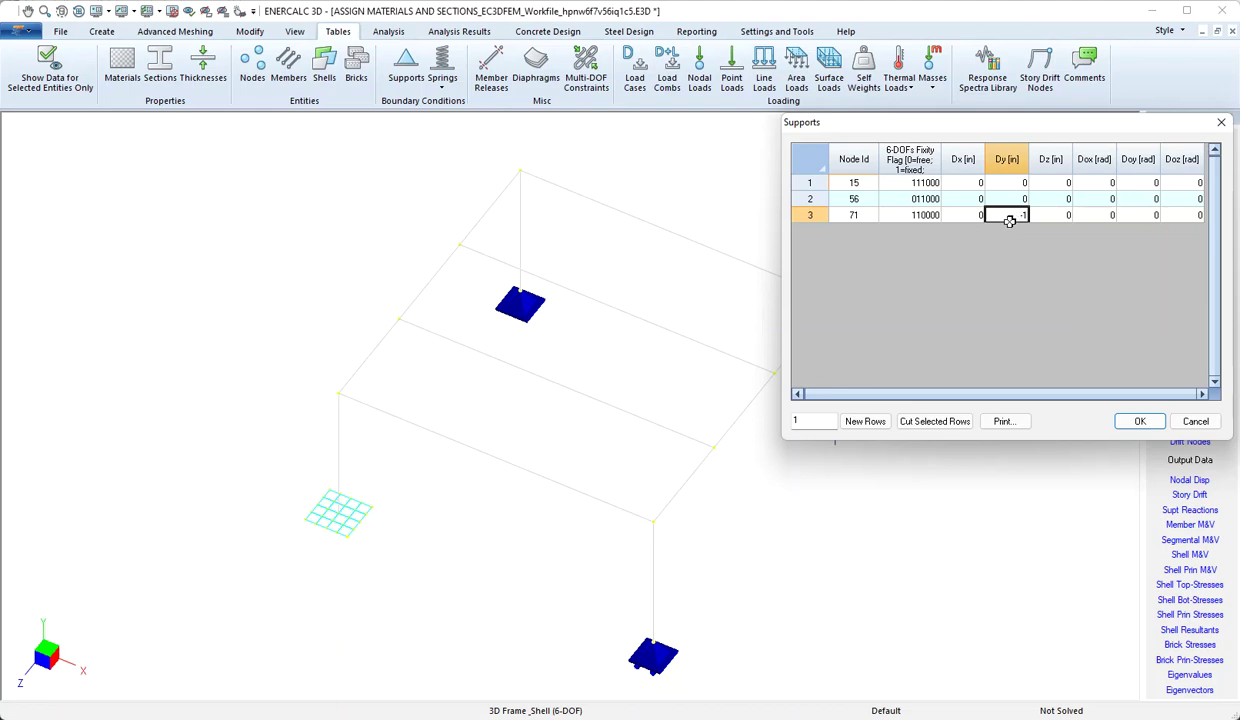
click(972, 217)
text(1)
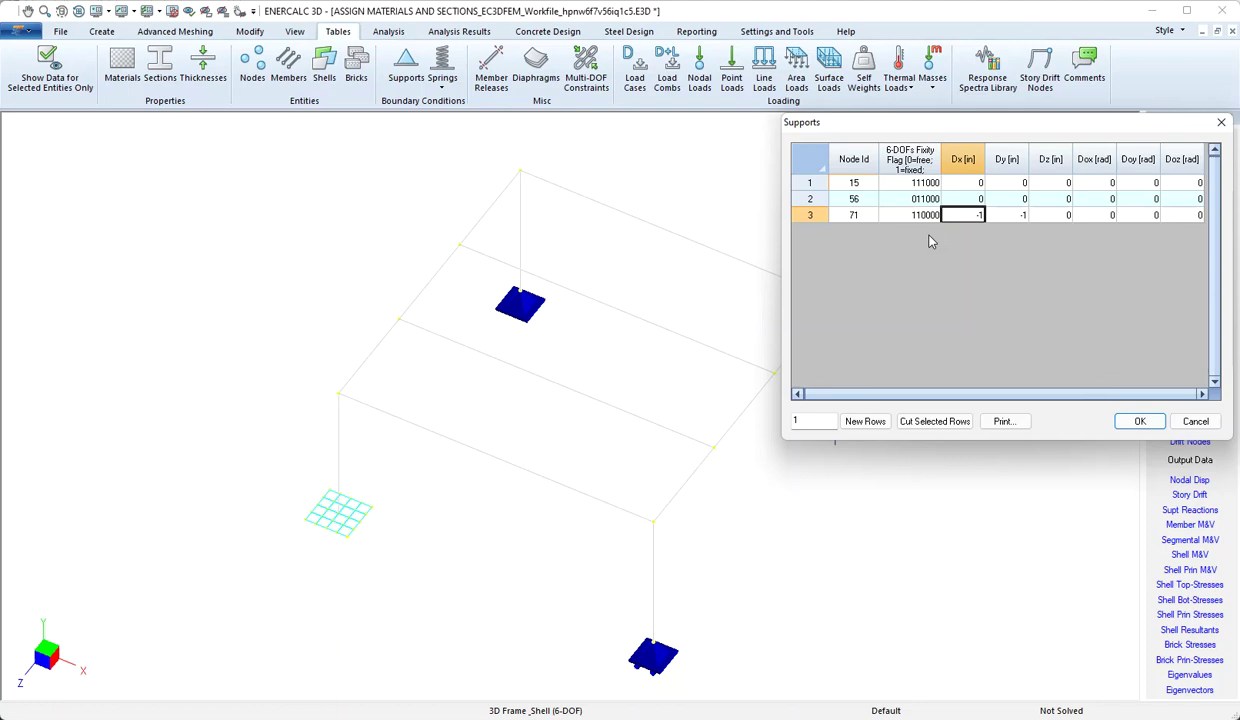
click(1141, 423)
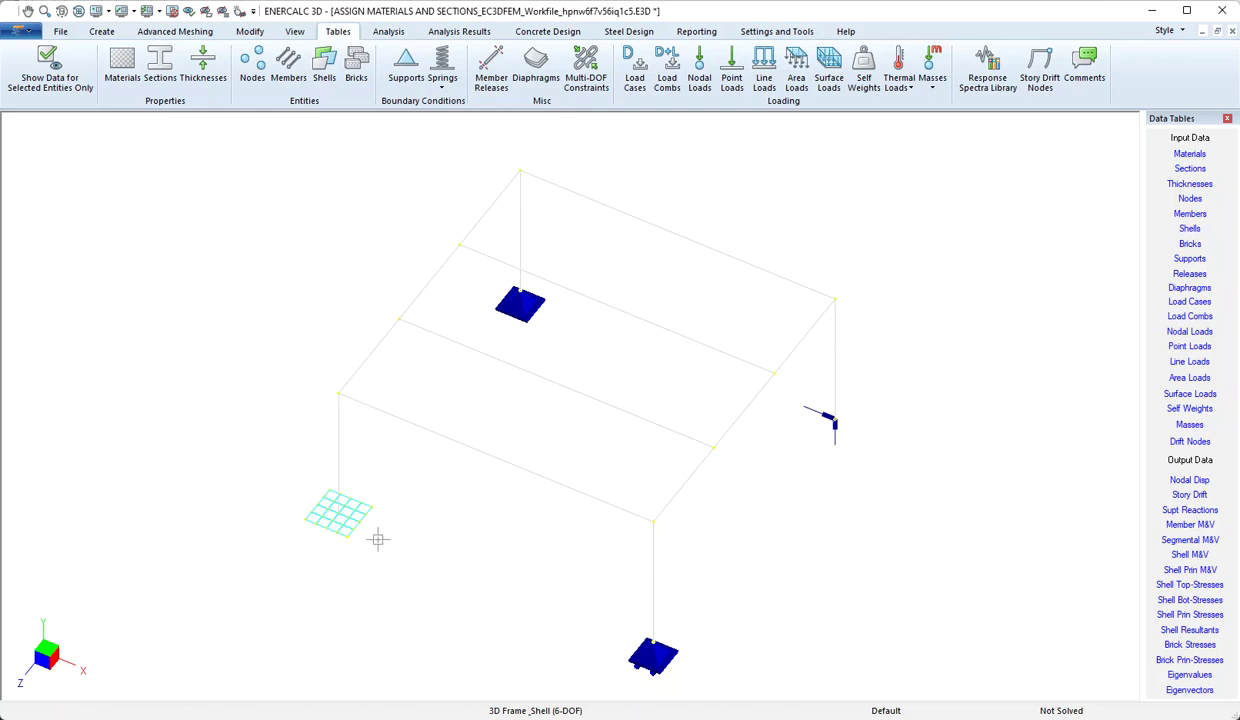
scroll(378, 537, up, 5)
Assign pinned supports to all nodes of the small shell mesh
middle_drag(496, 517, 678, 498)
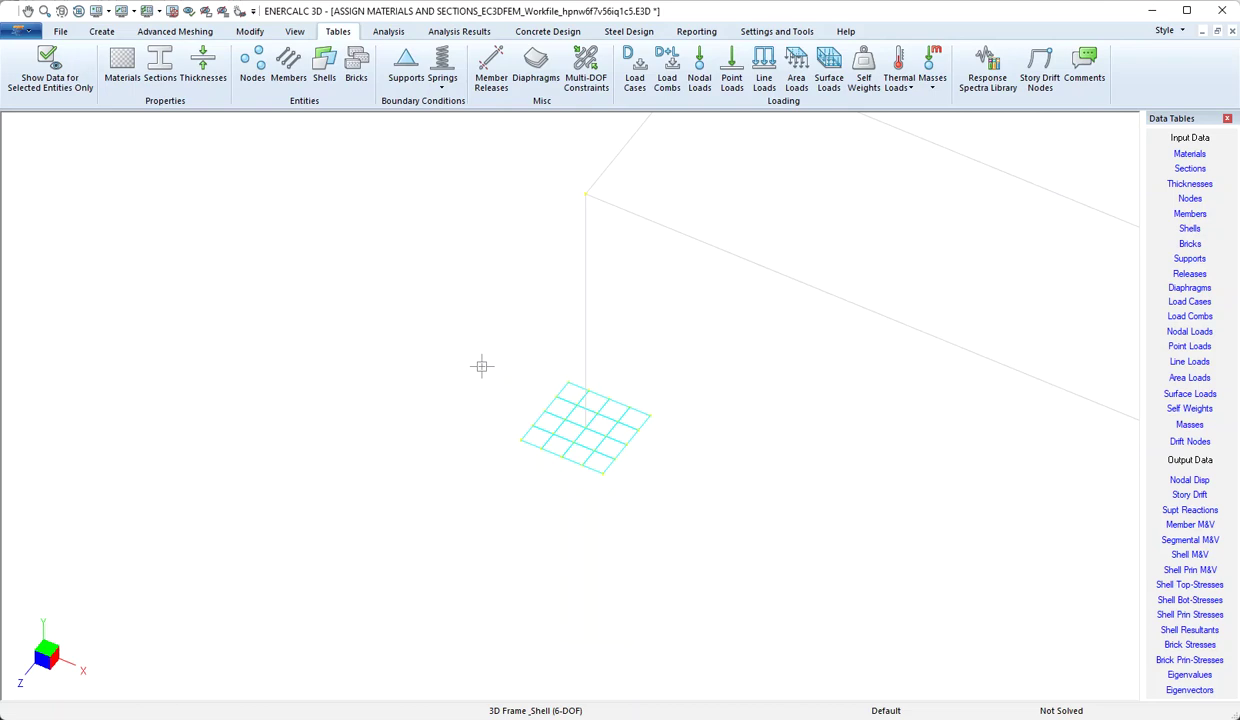
drag(481, 366, 699, 509)
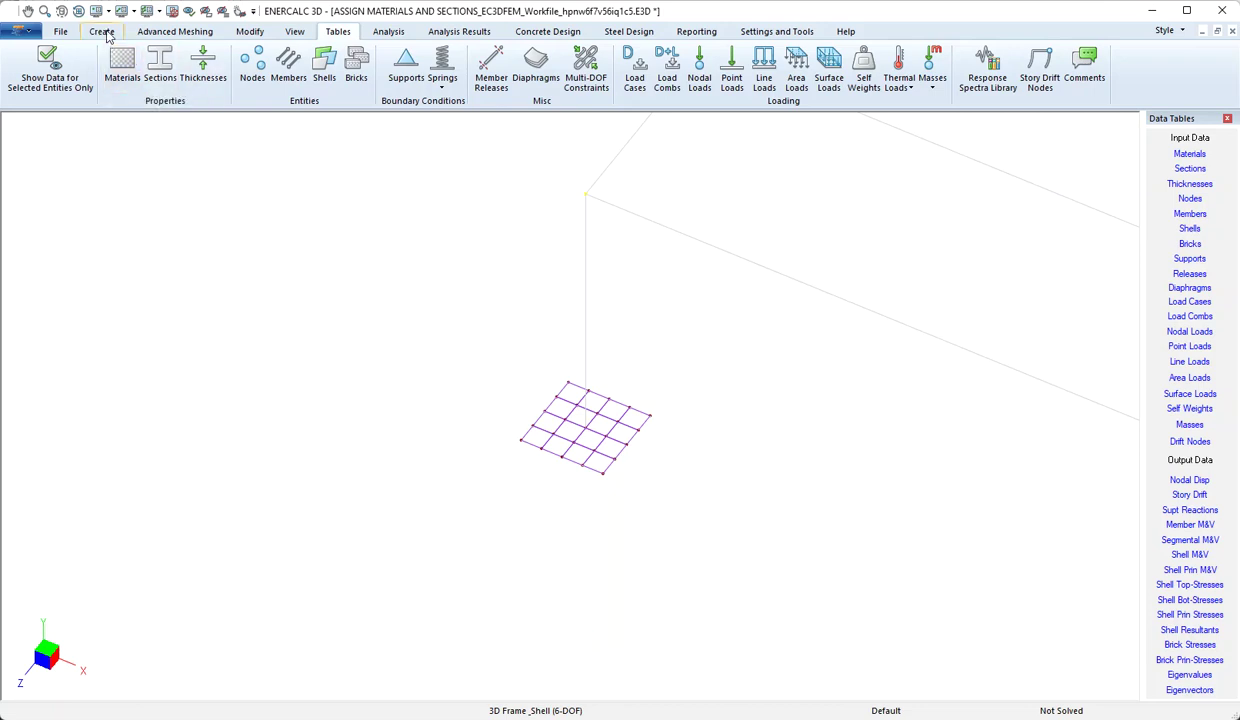
click(104, 32)
click(168, 70)
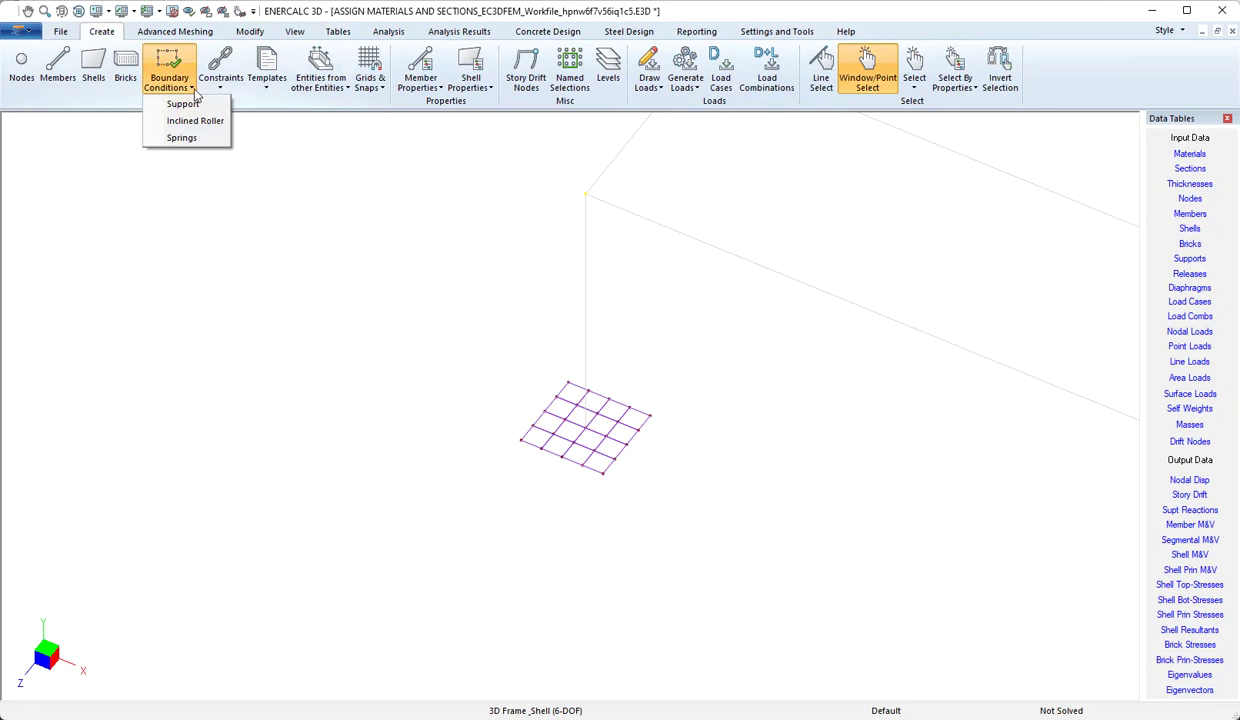
click(192, 104)
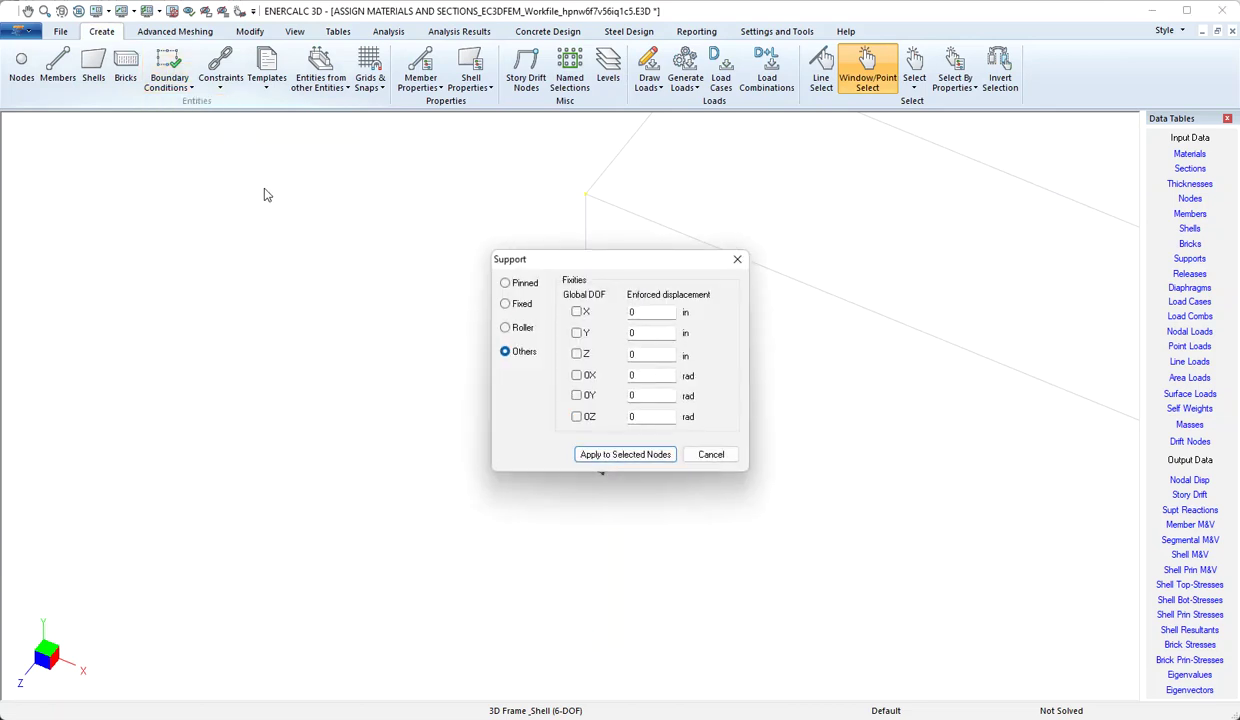
click(506, 284)
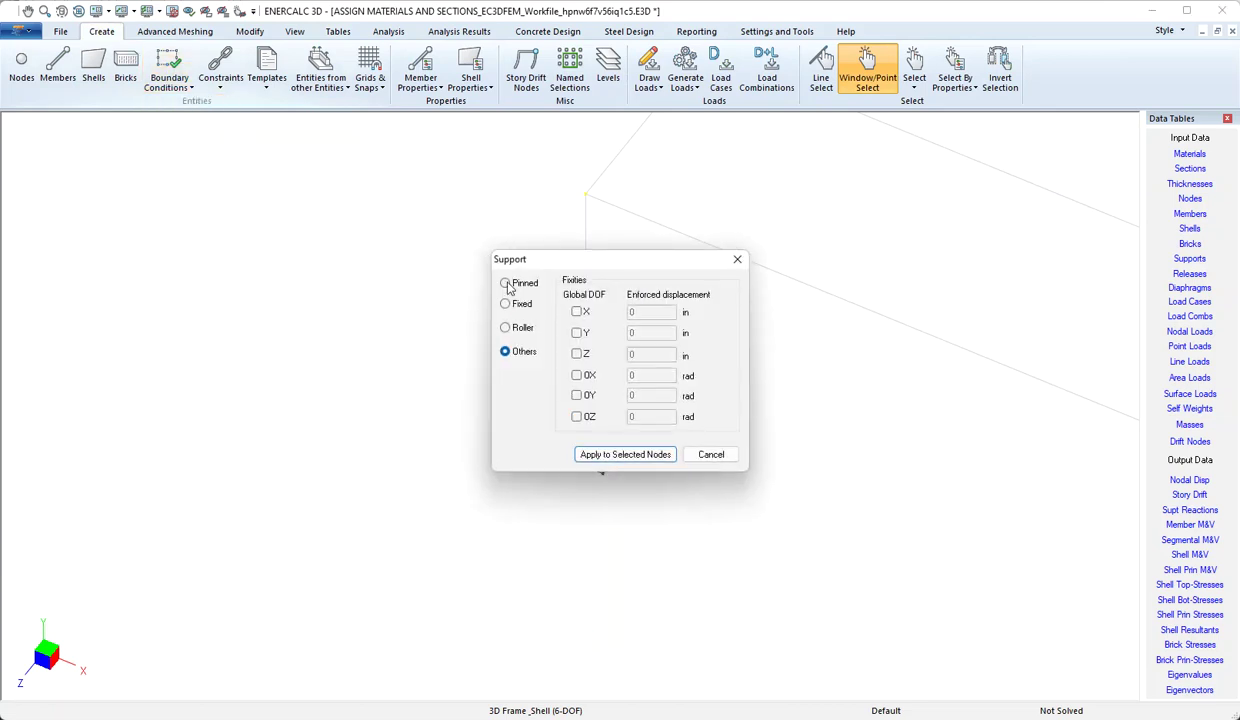
click(665, 456)
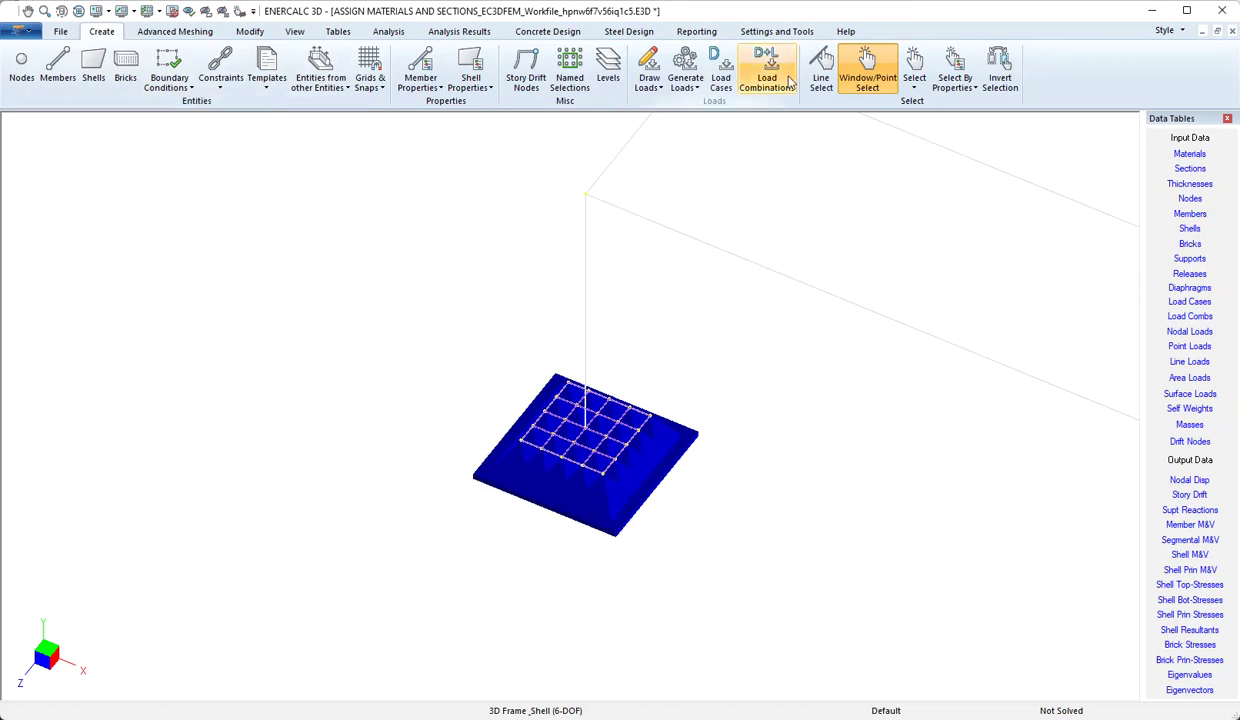
click(789, 36)
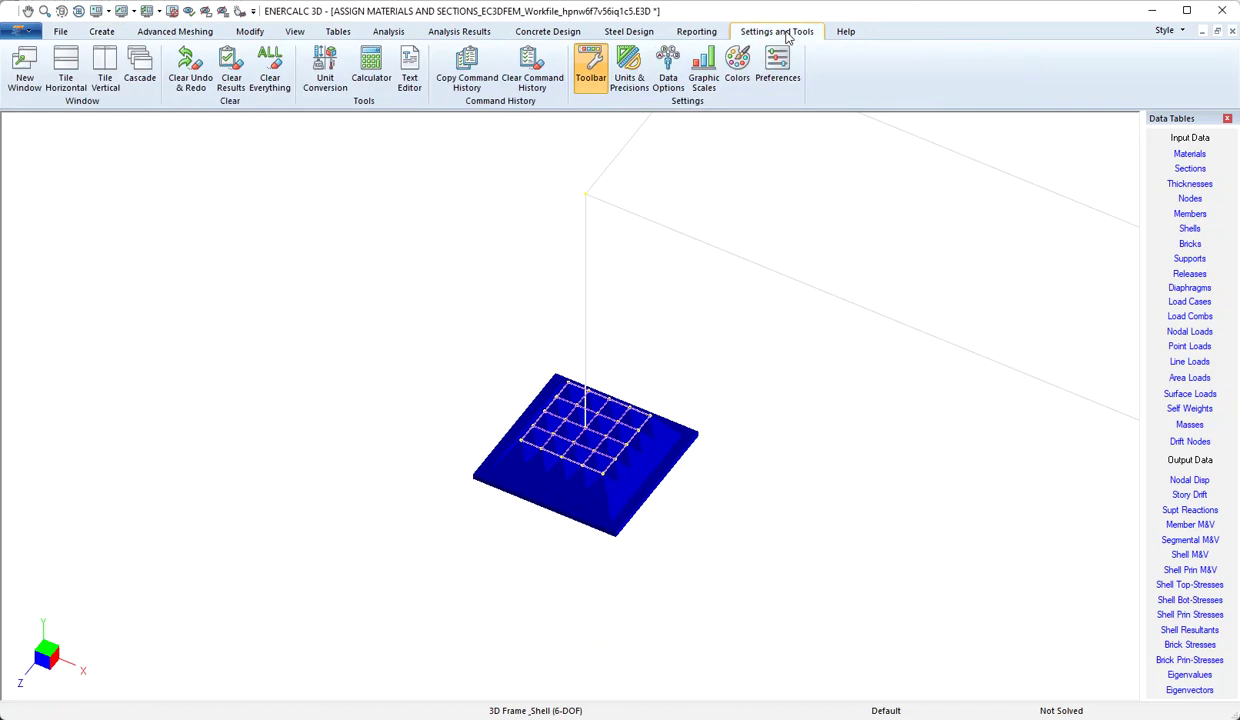
Set the Support/spring graphic scale to 1 ft
click(704, 72)
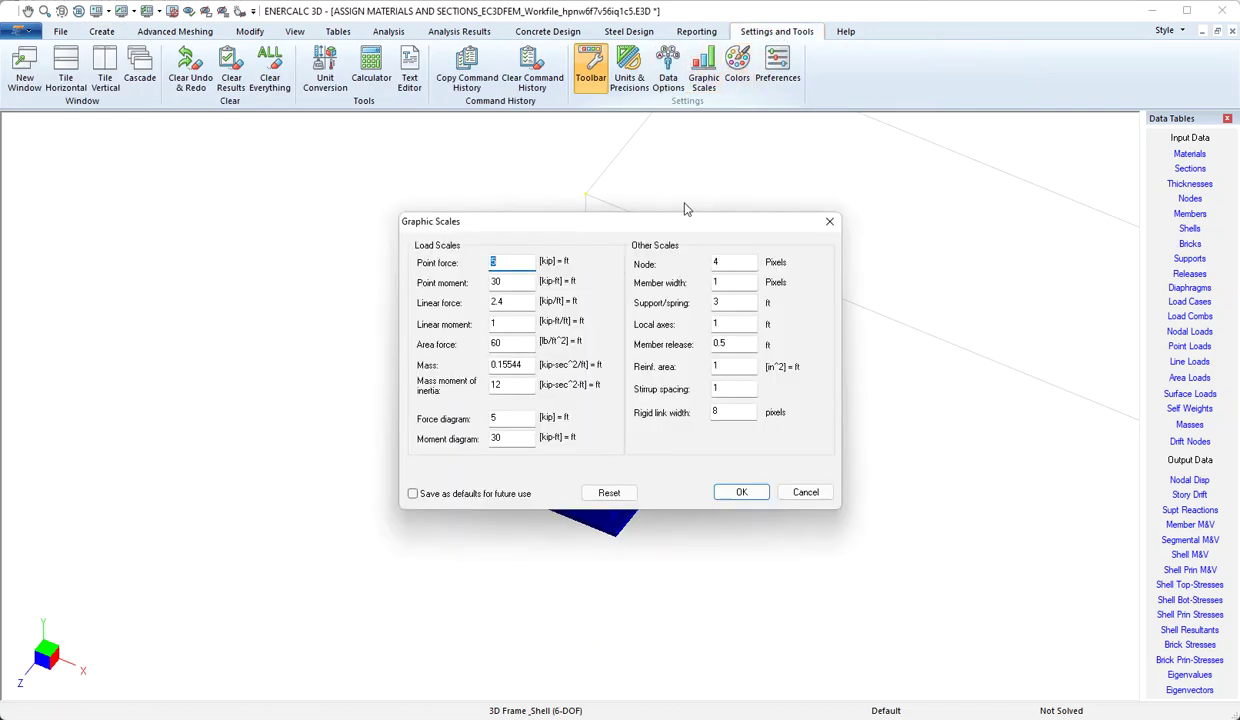
double_click(716, 302)
text(1)
click(715, 484)
scroll(585, 430, up, 5)
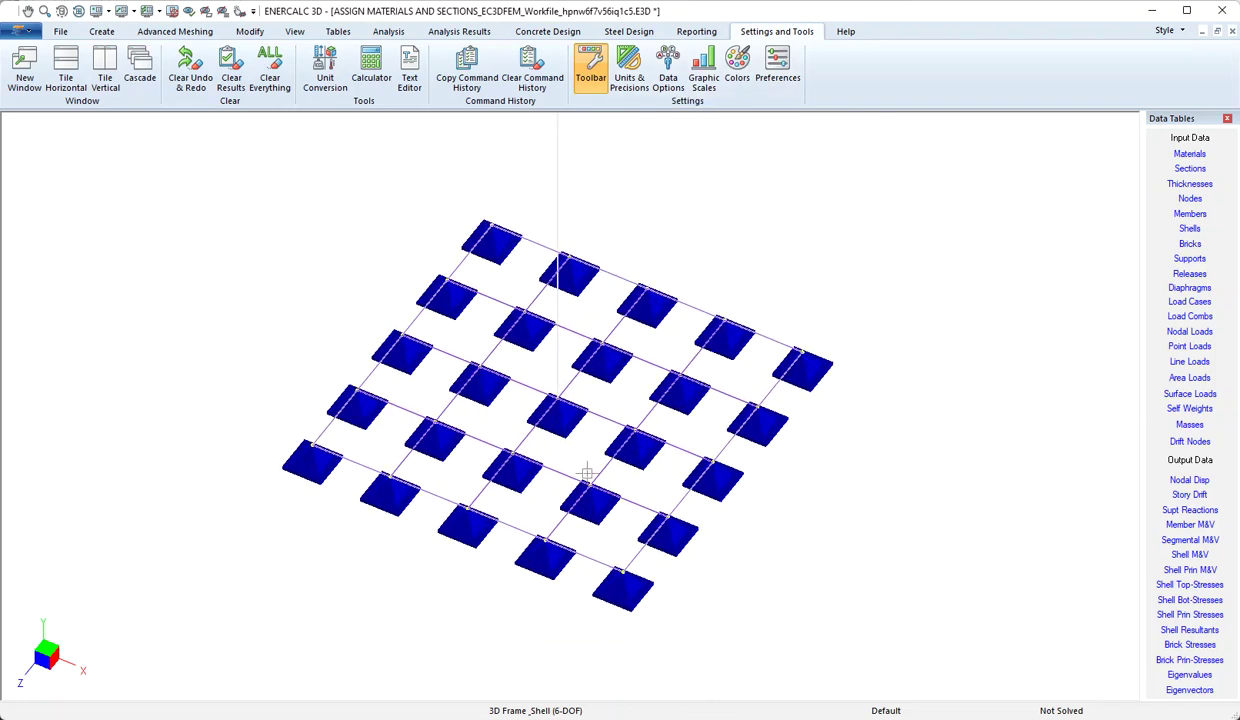